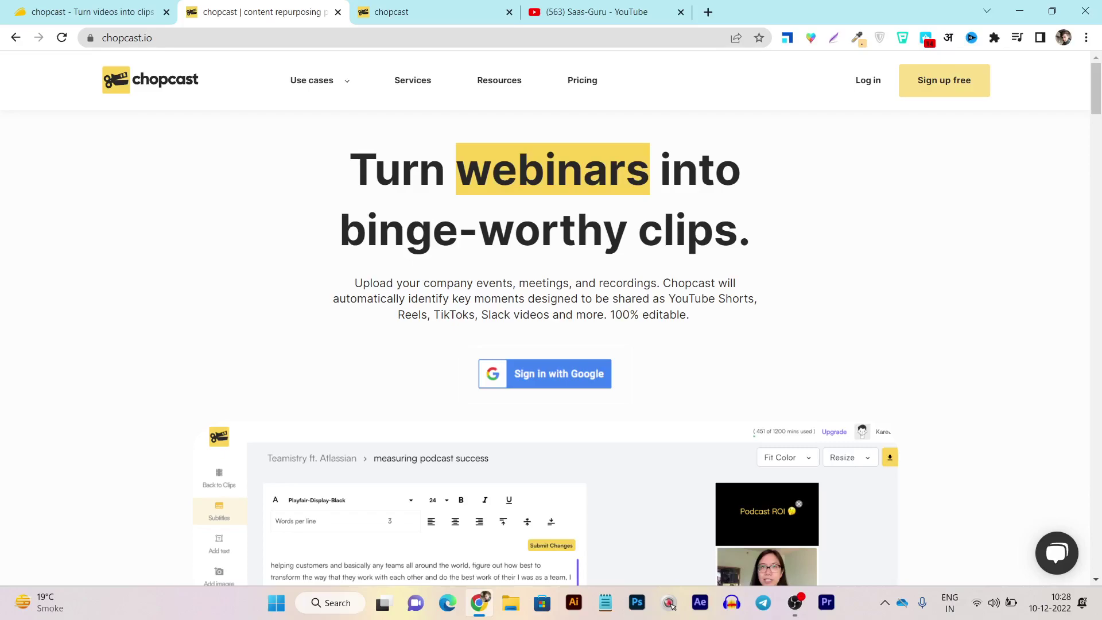
Resize the Apps Sale Don clip to the 9:16 aspect ratio using the Fit option
click(606, 12)
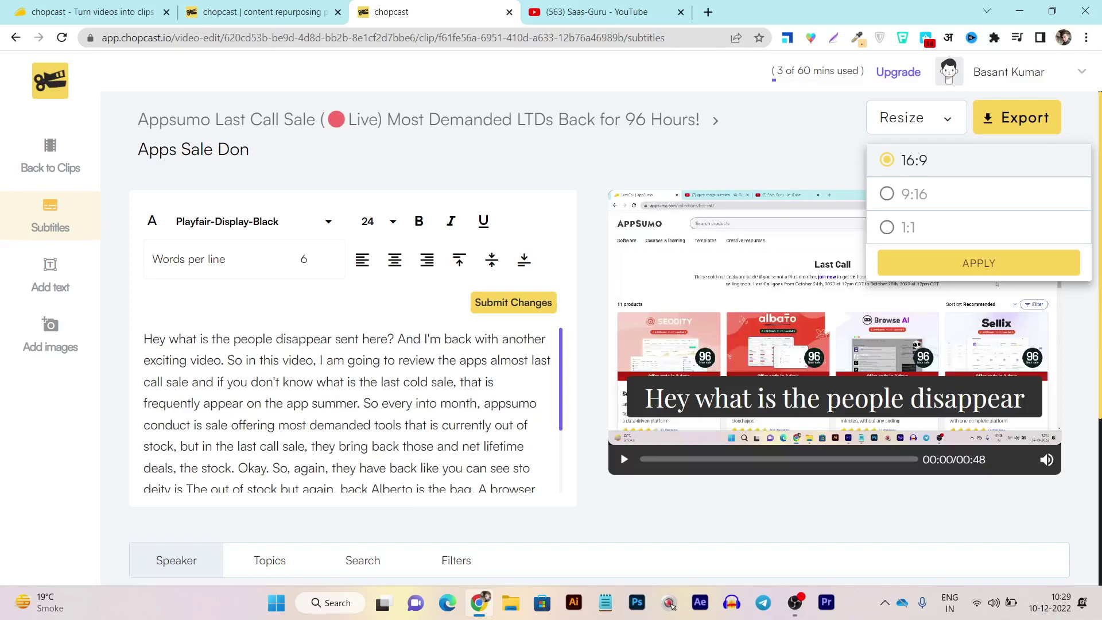
drag(159, 339, 357, 425)
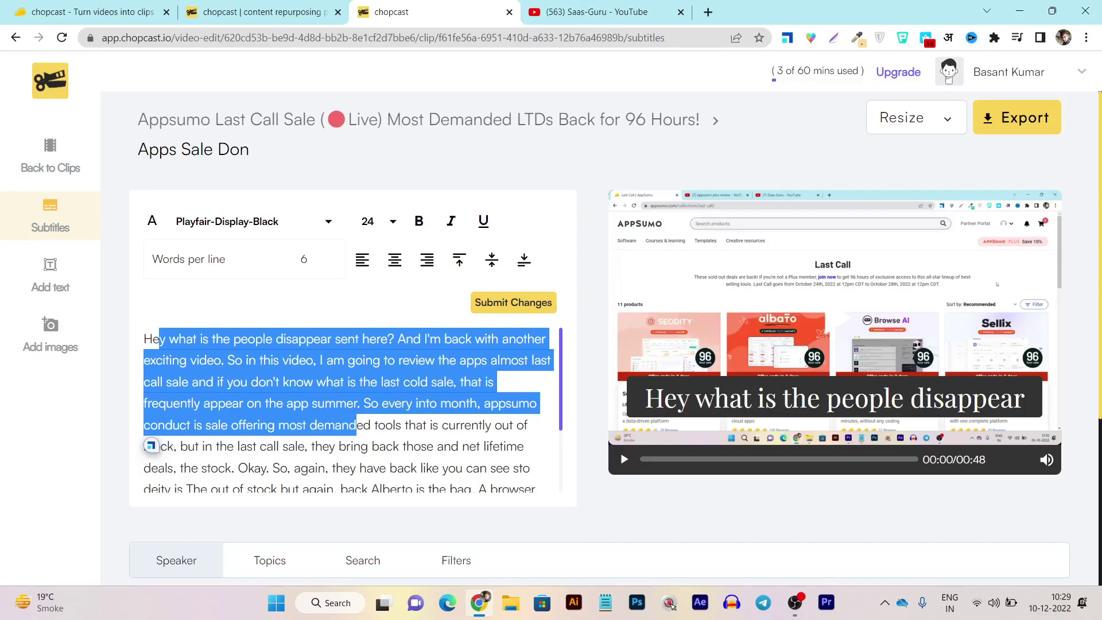
click(917, 118)
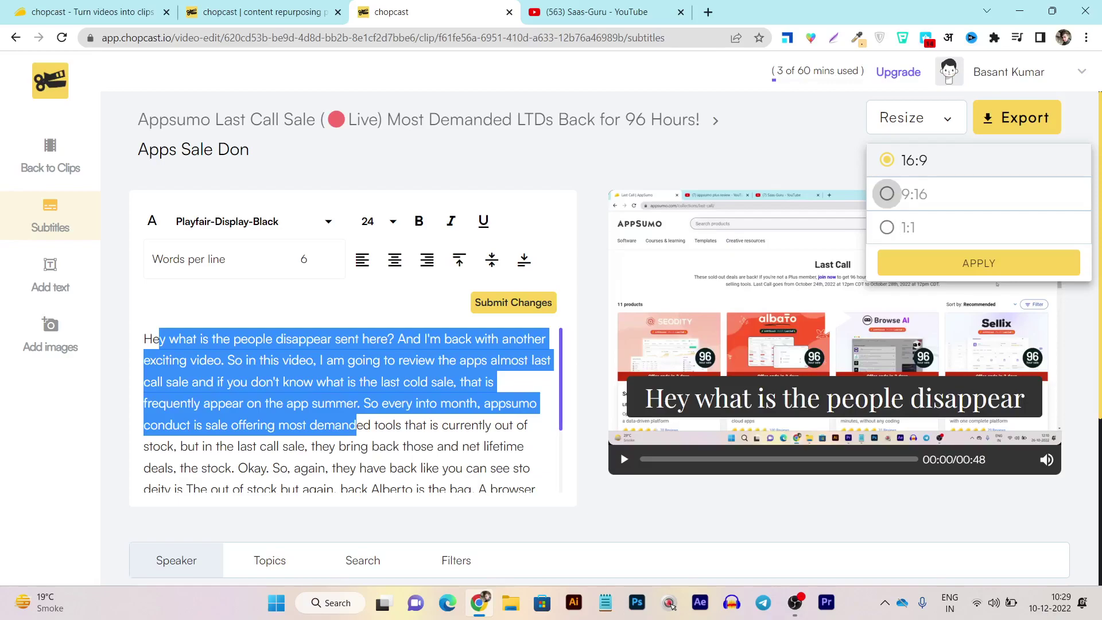
click(887, 193)
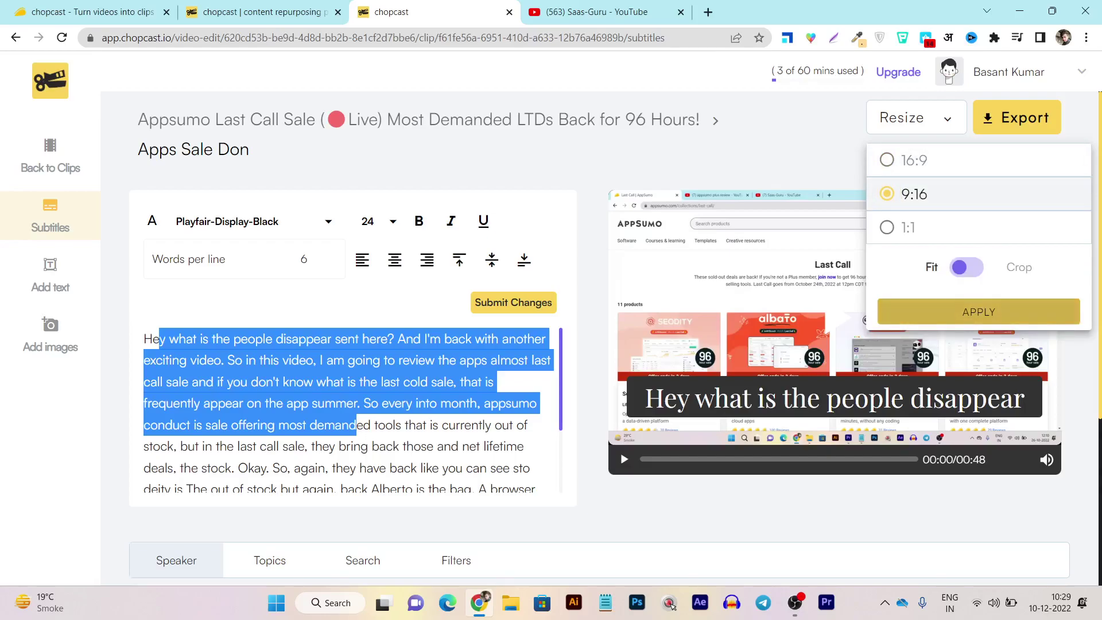
click(978, 311)
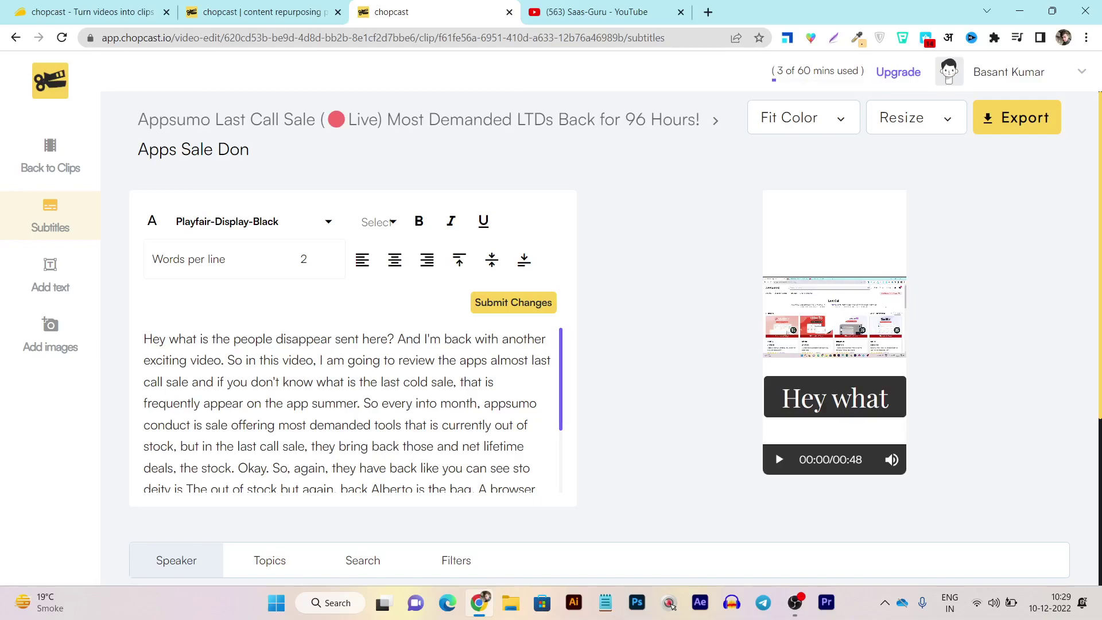
Return to My Folders, view the YouTube and device options for uploading a new video, and close the upload dialog
click(50, 81)
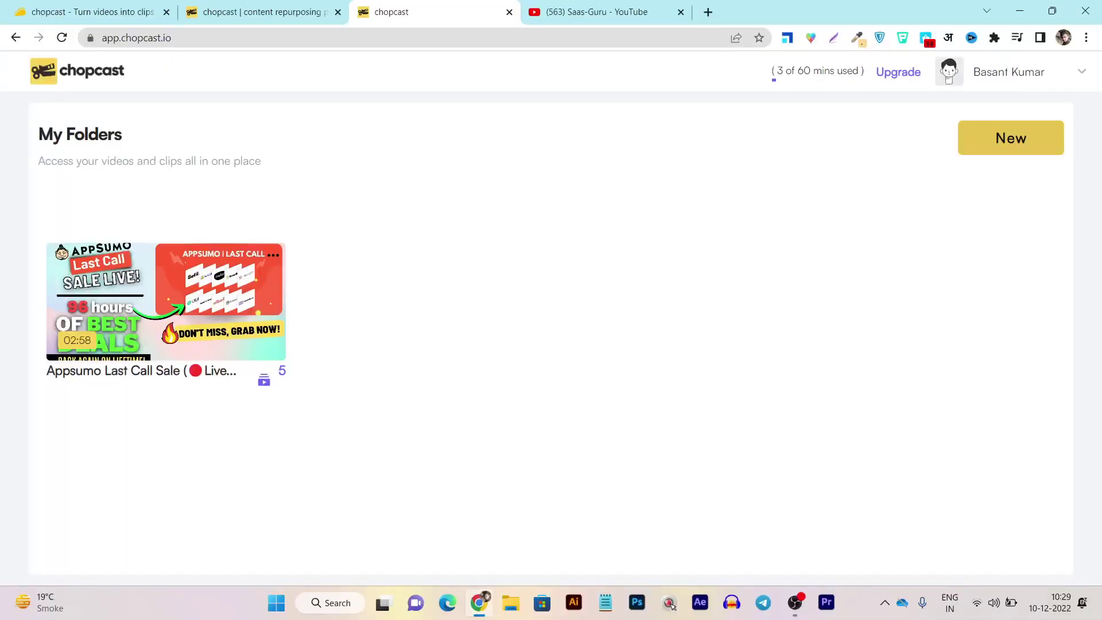
click(1010, 138)
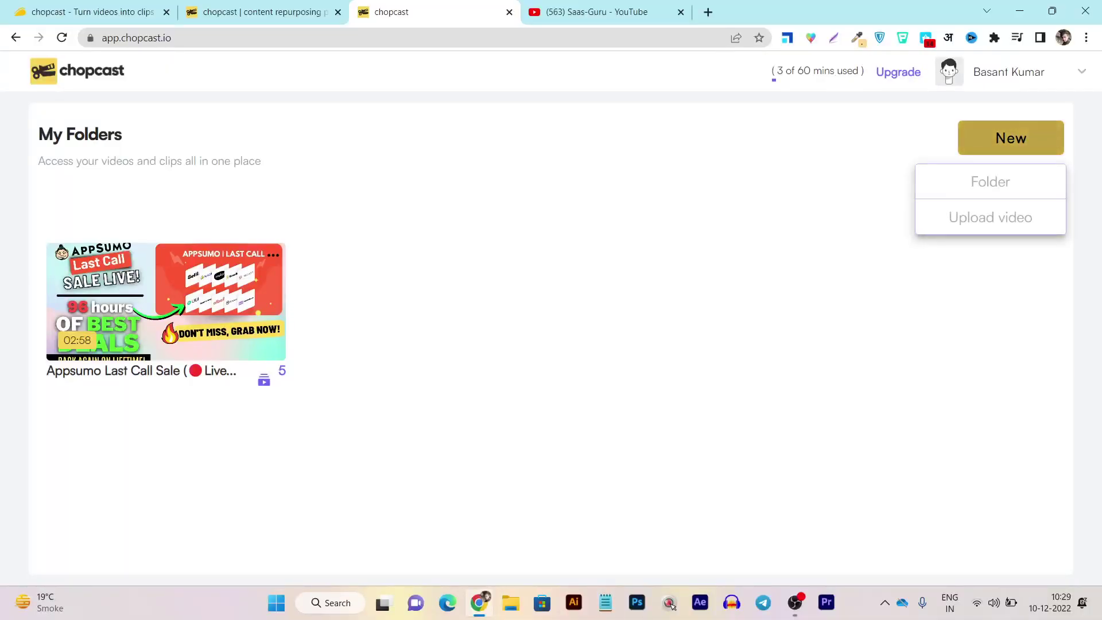
click(990, 217)
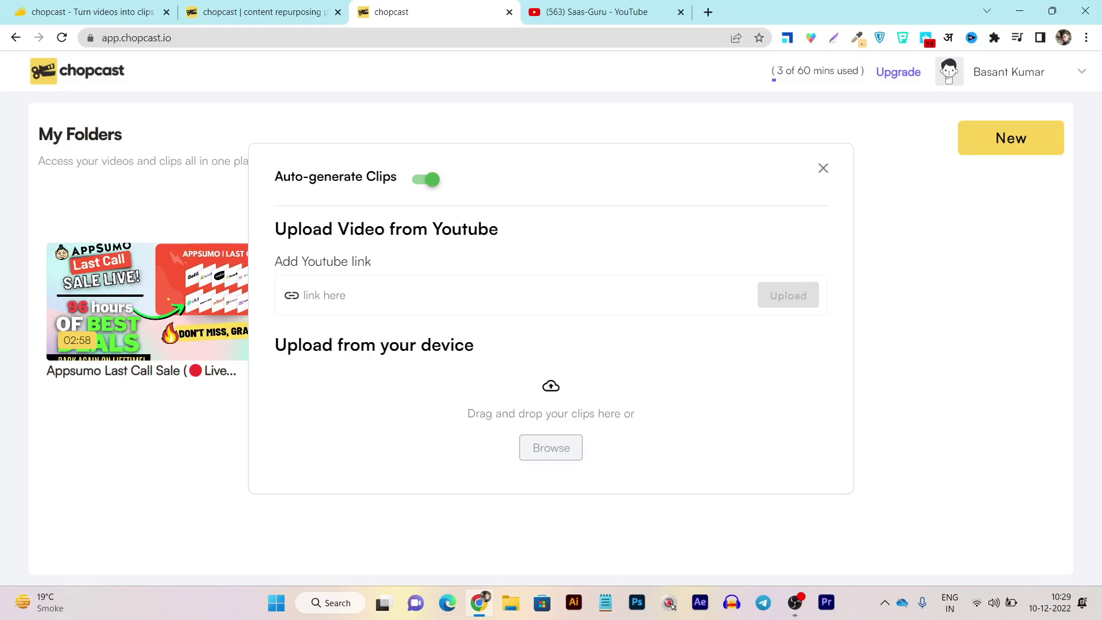
click(367, 295)
click(823, 168)
Open the second Apps Sale Don clip of the Appsumo Last Call Sale video for editing
mouse_move(166, 301)
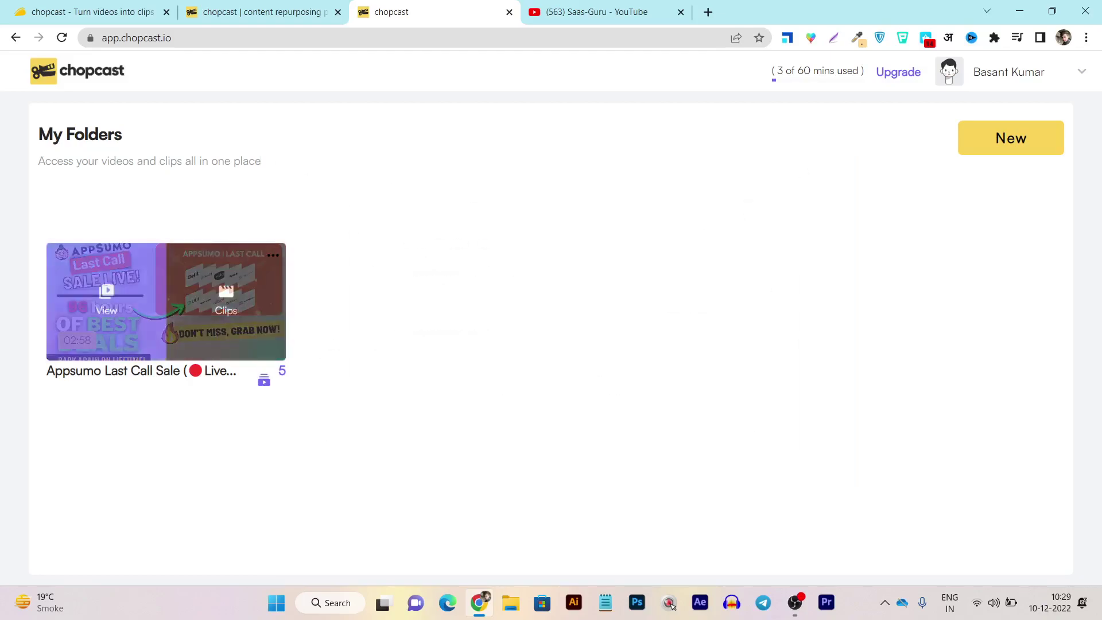
click(226, 302)
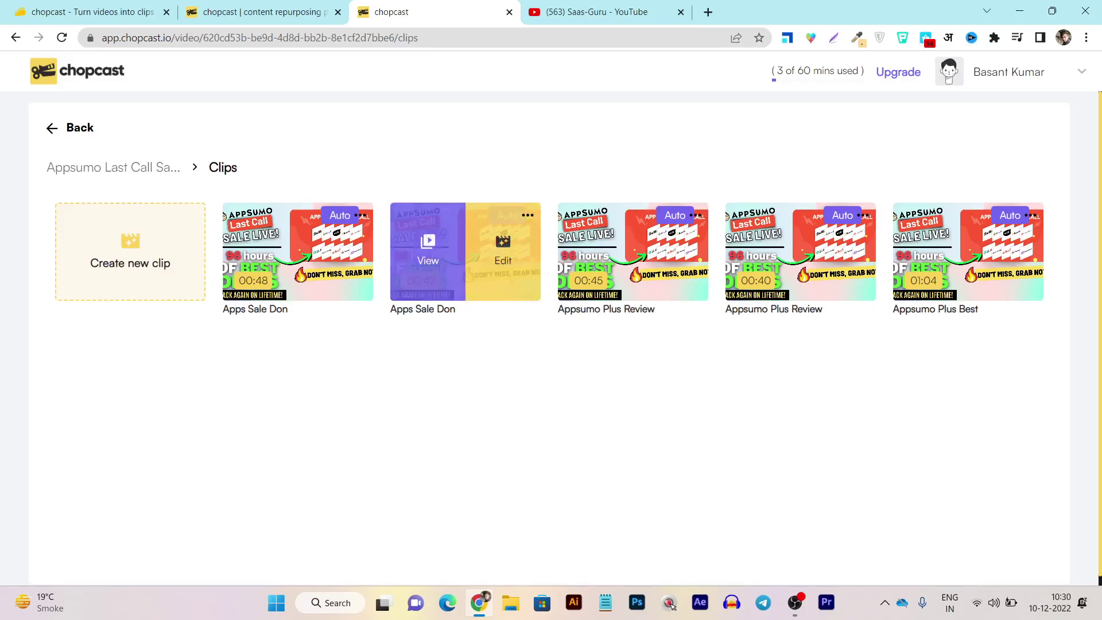
click(503, 253)
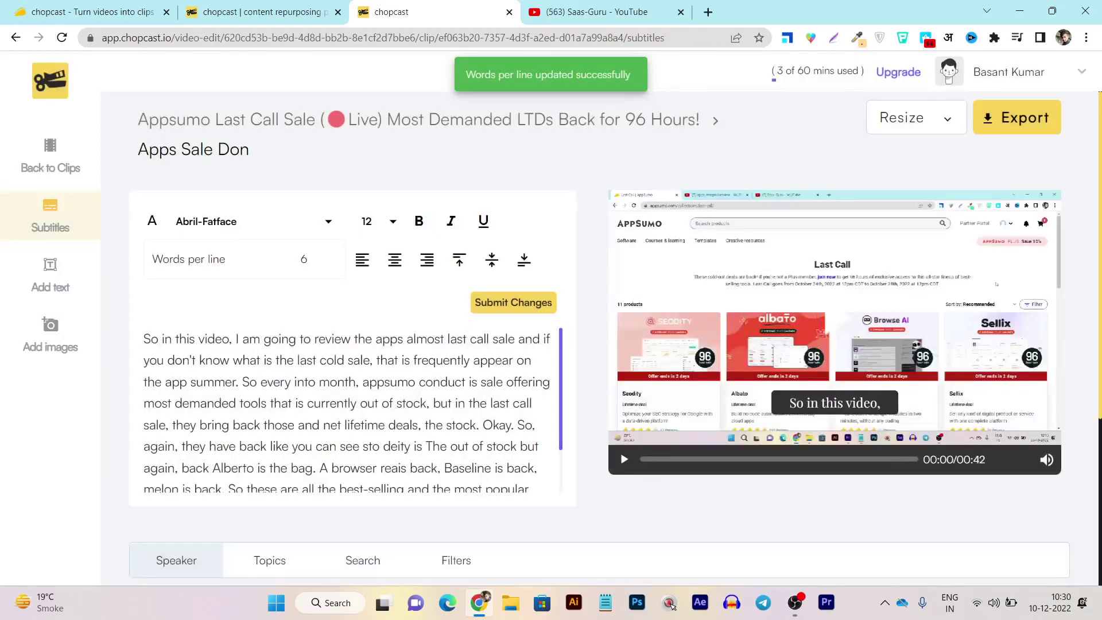
Extend the end of the clip region on the waveform to 00:50.67 and view the keyword search option
scroll(551, 344, down, 6)
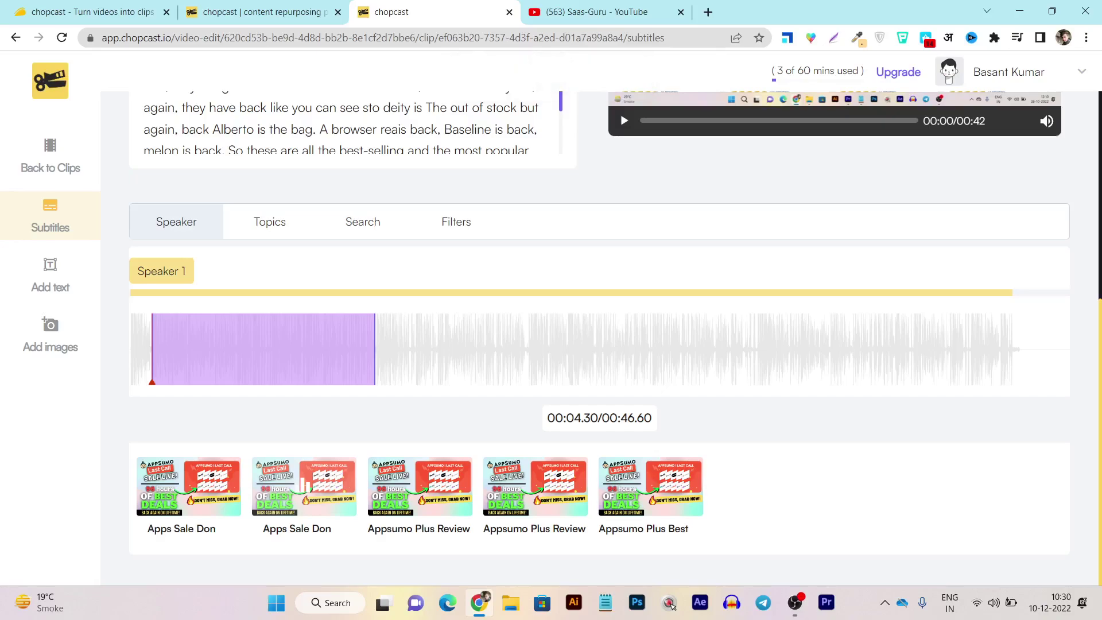
mouse_move(375, 349)
mouse_down()
mouse_move(636, 348)
mouse_move(357, 349)
mouse_move(653, 349)
mouse_move(396, 349)
mouse_up()
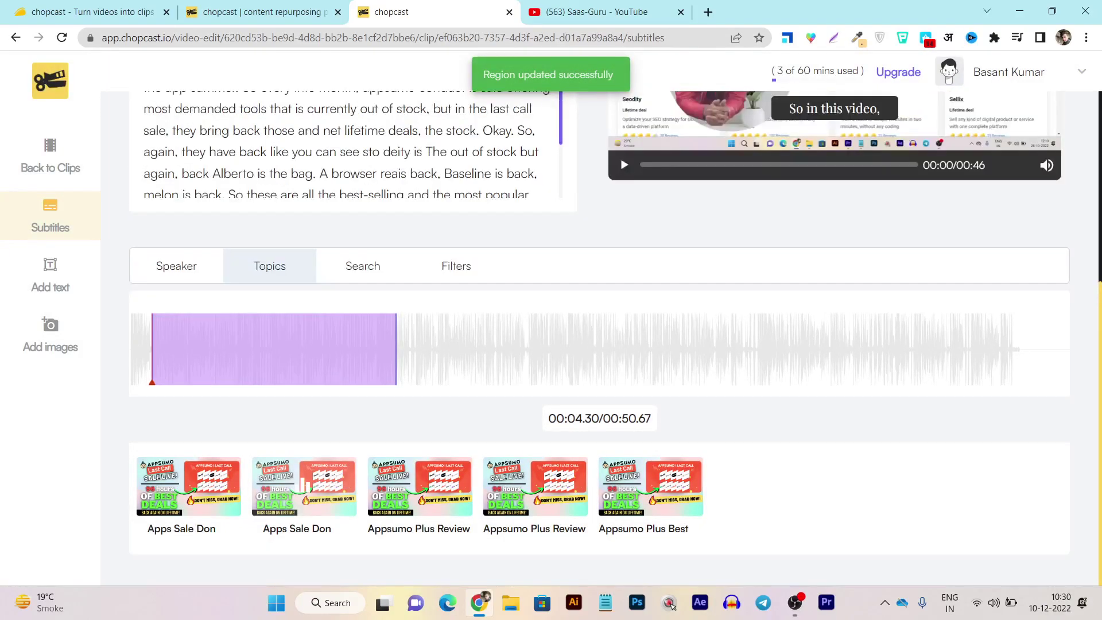
click(363, 266)
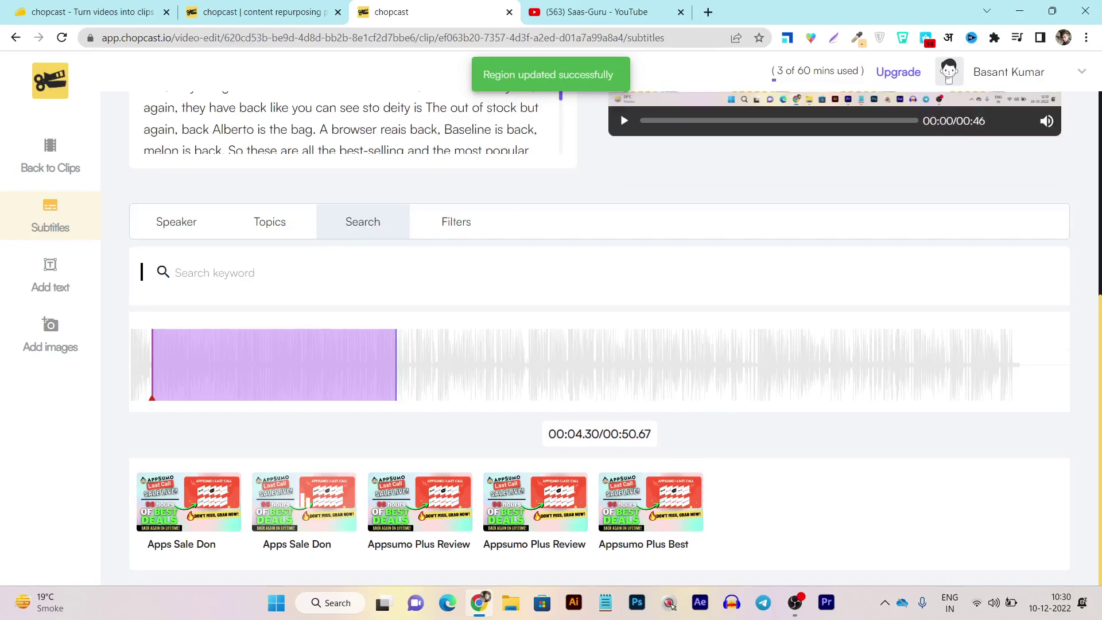
scroll(599, 344, up, 5)
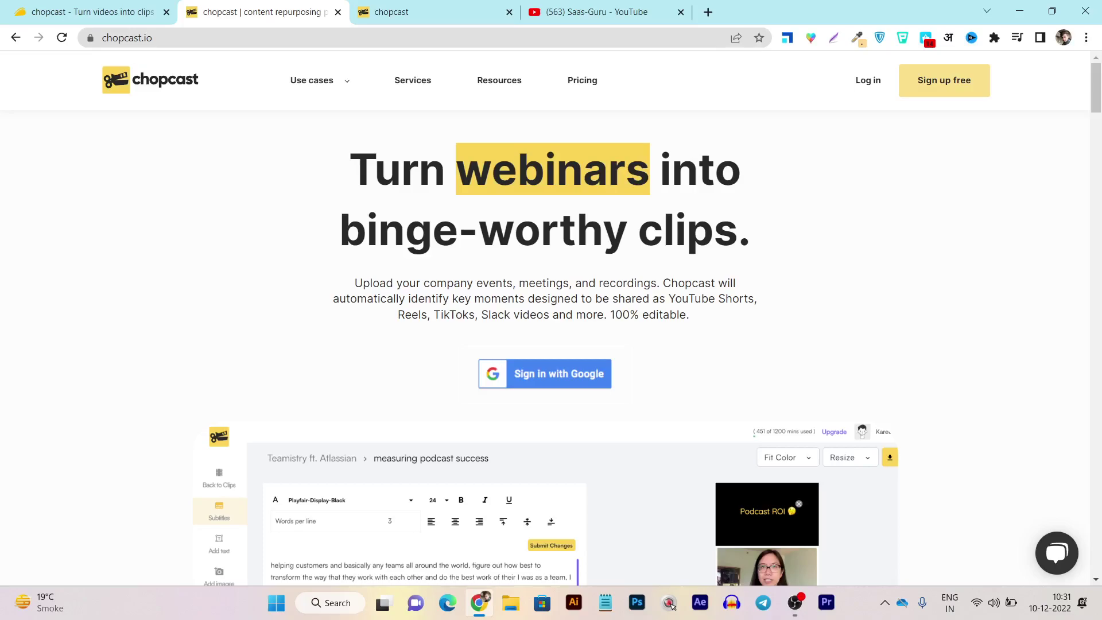
Switch to the AppSumo chopcast product page and view the lifetime deal summary
click(432, 12)
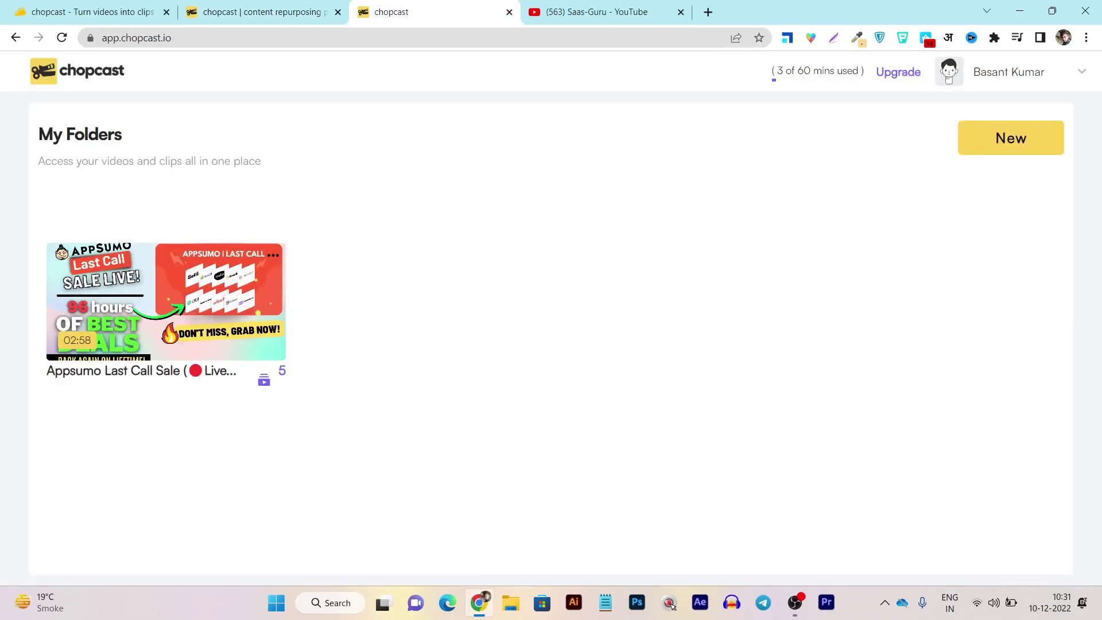
key(ctrl+shift+Tab)
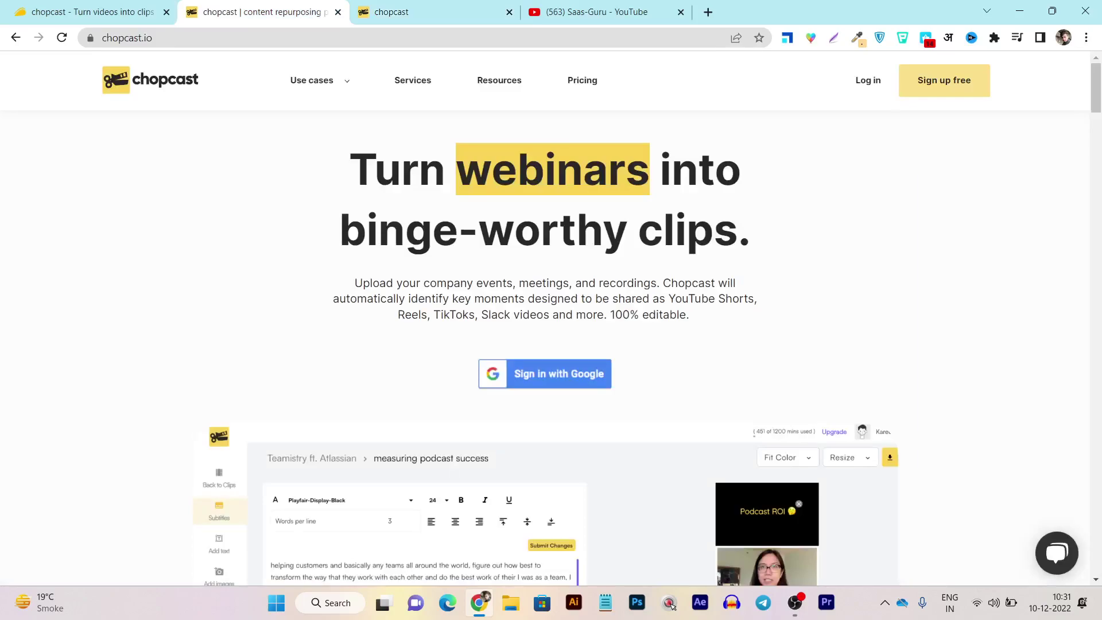
key(ctrl+shift+Tab)
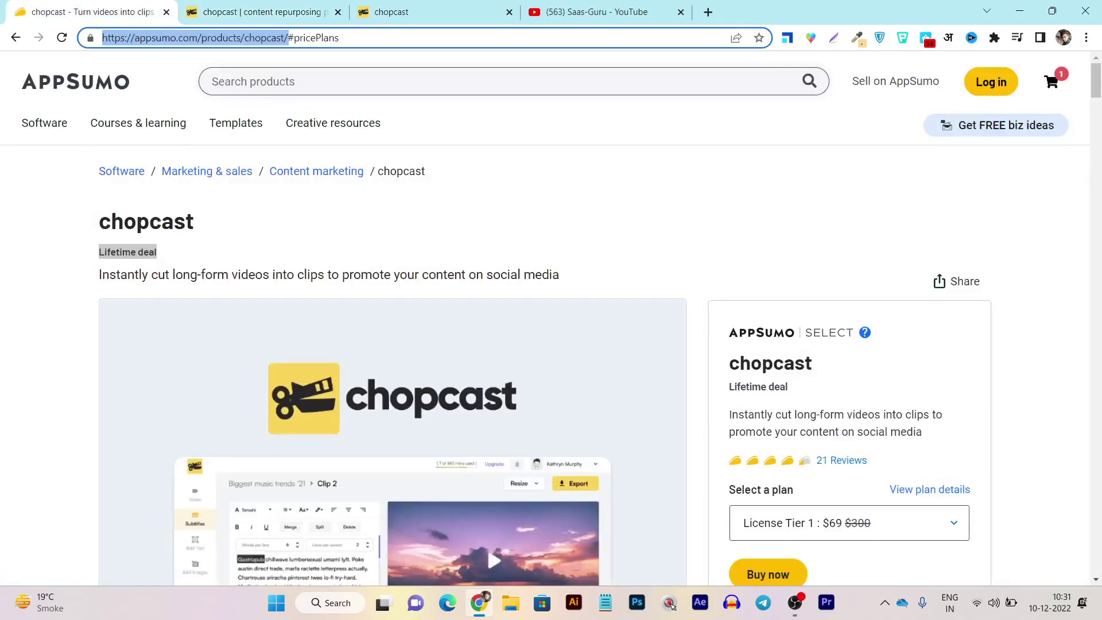
scroll(487, 330, down, 3)
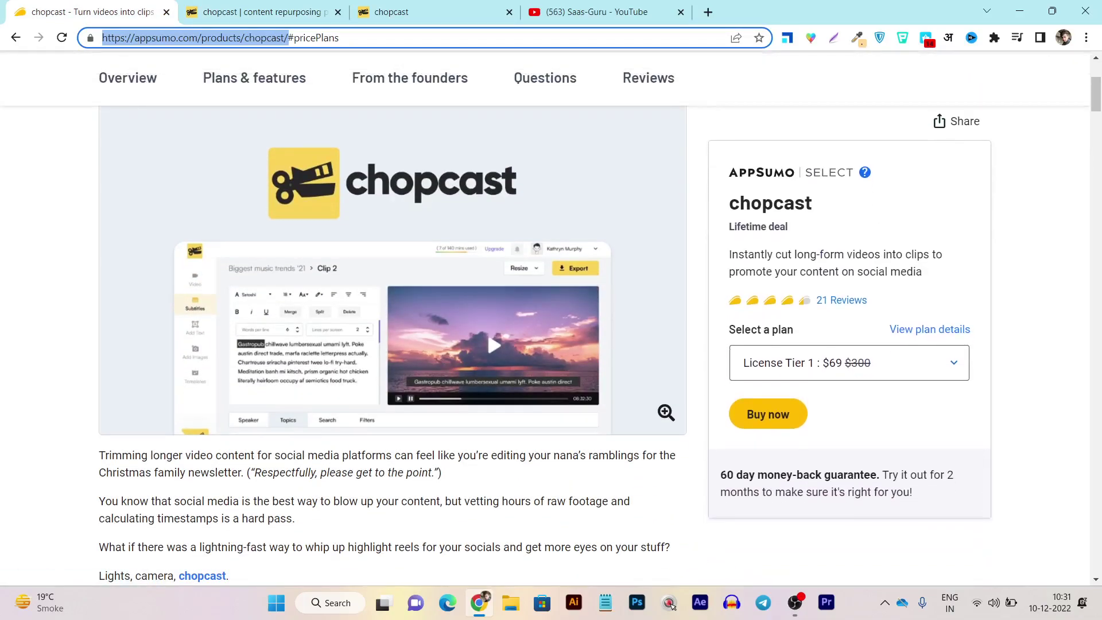
scroll(486, 329, up, 3)
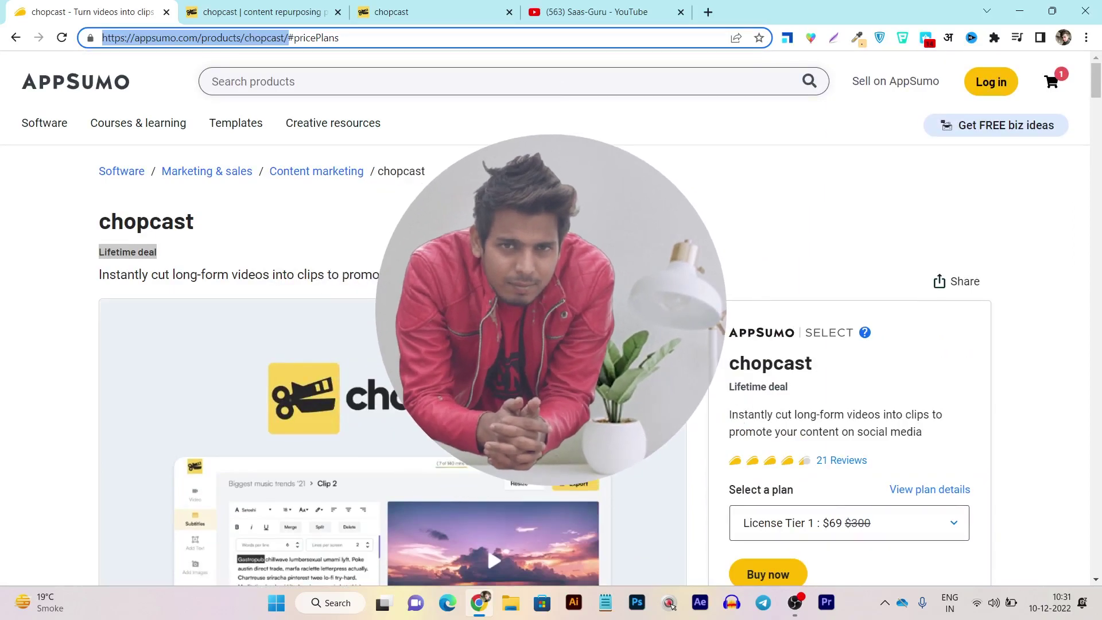
Check the video folders in chopcast, return to its AppSumo page, and read through the product overview
click(423, 12)
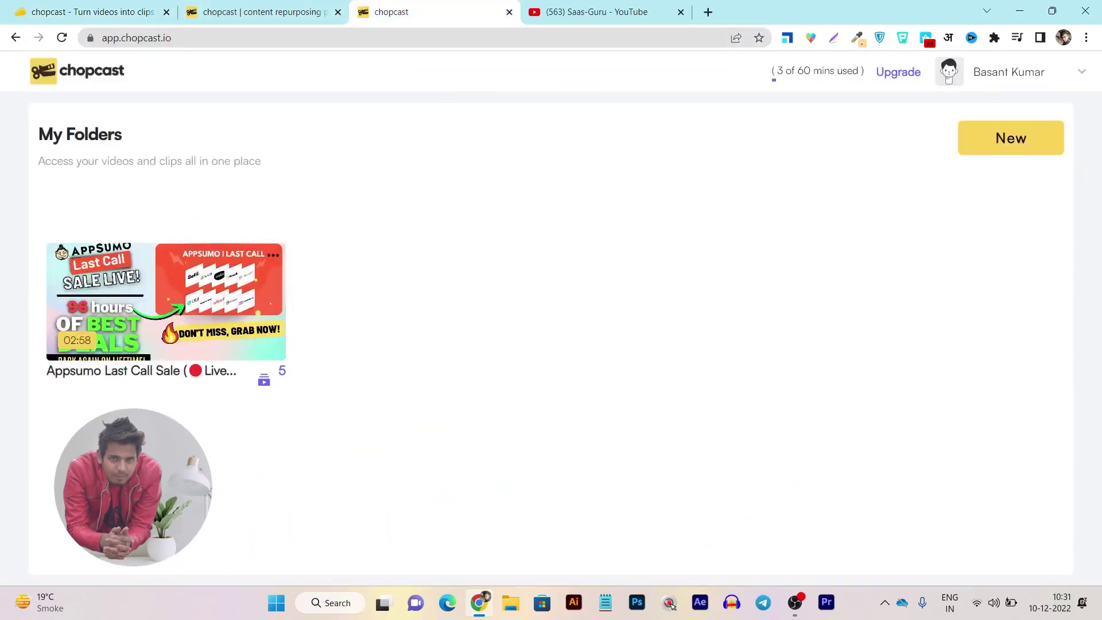
mouse_move(107, 300)
click(92, 13)
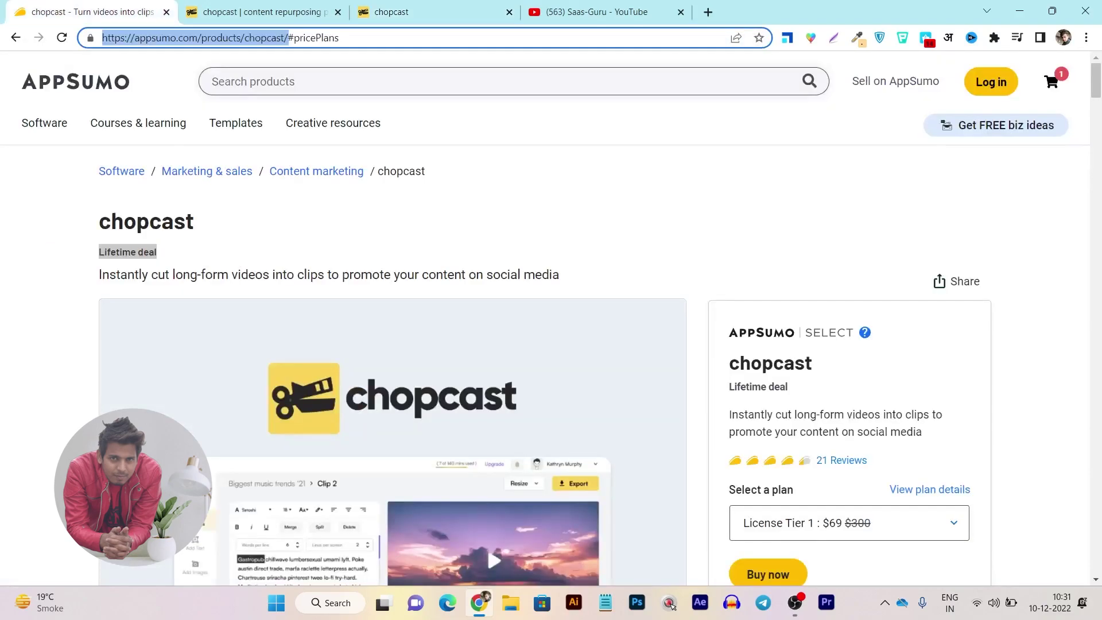
scroll(551, 315, down, 4)
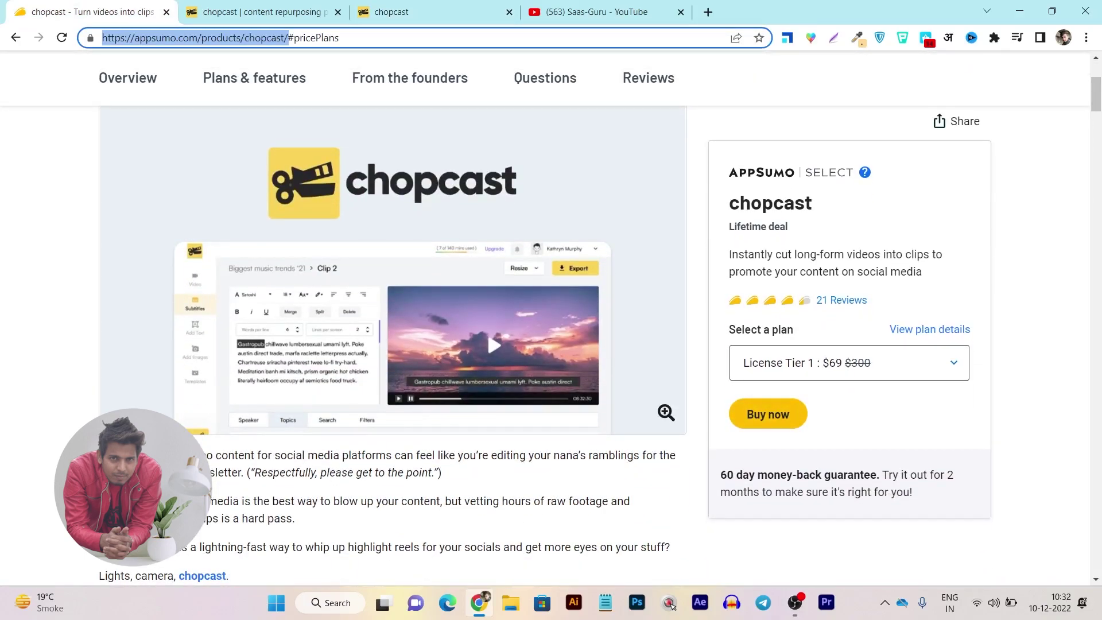
scroll(486, 329, down, 6)
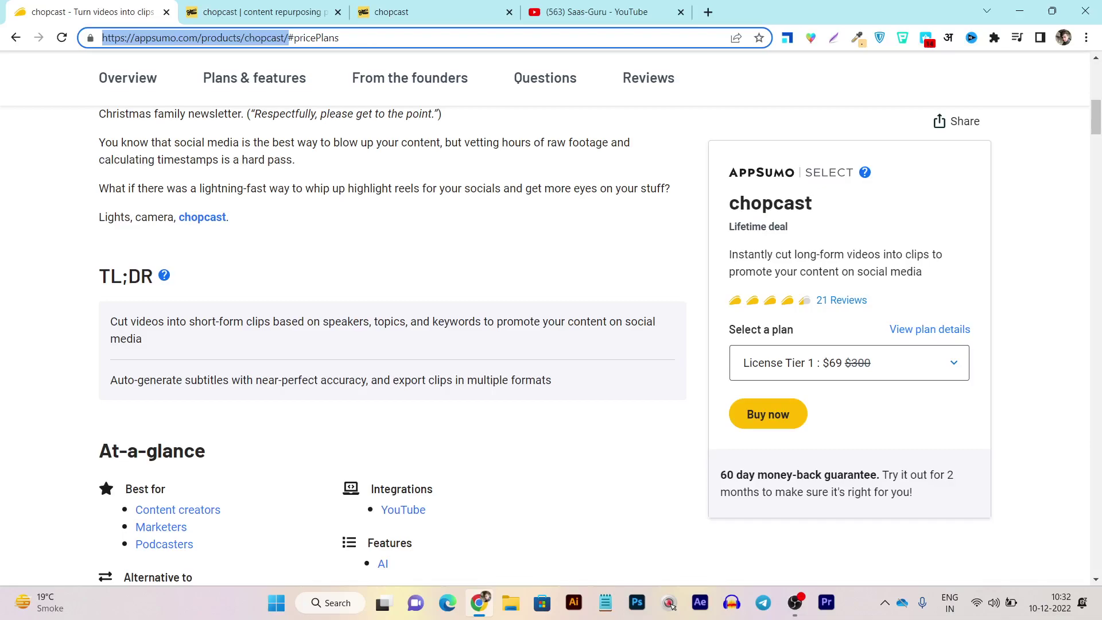
scroll(393, 344, down, 15)
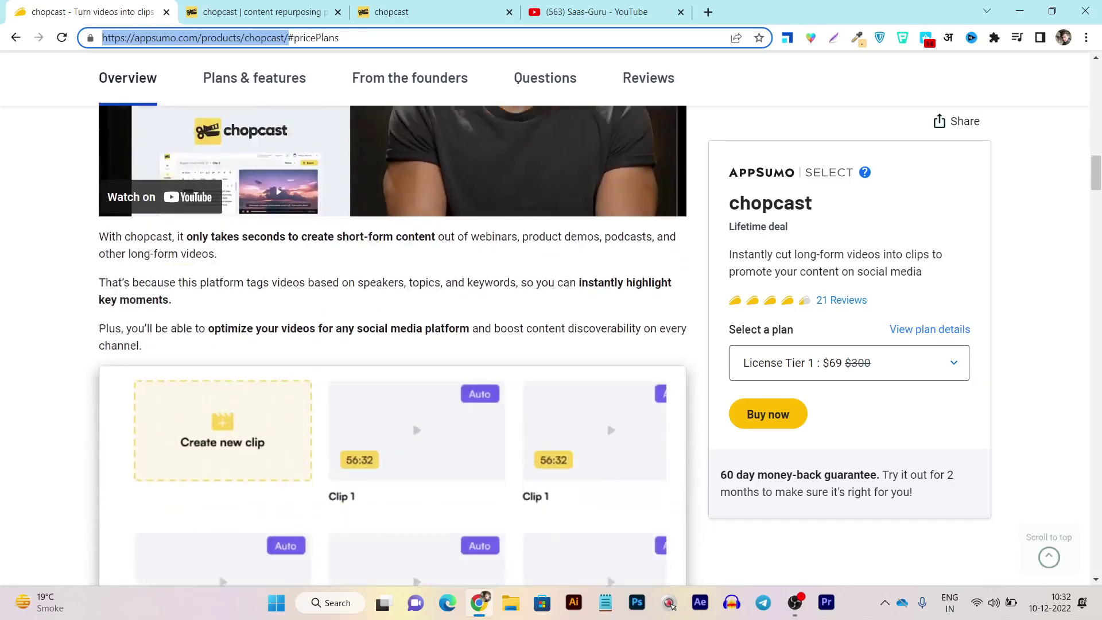
scroll(393, 344, down, 10)
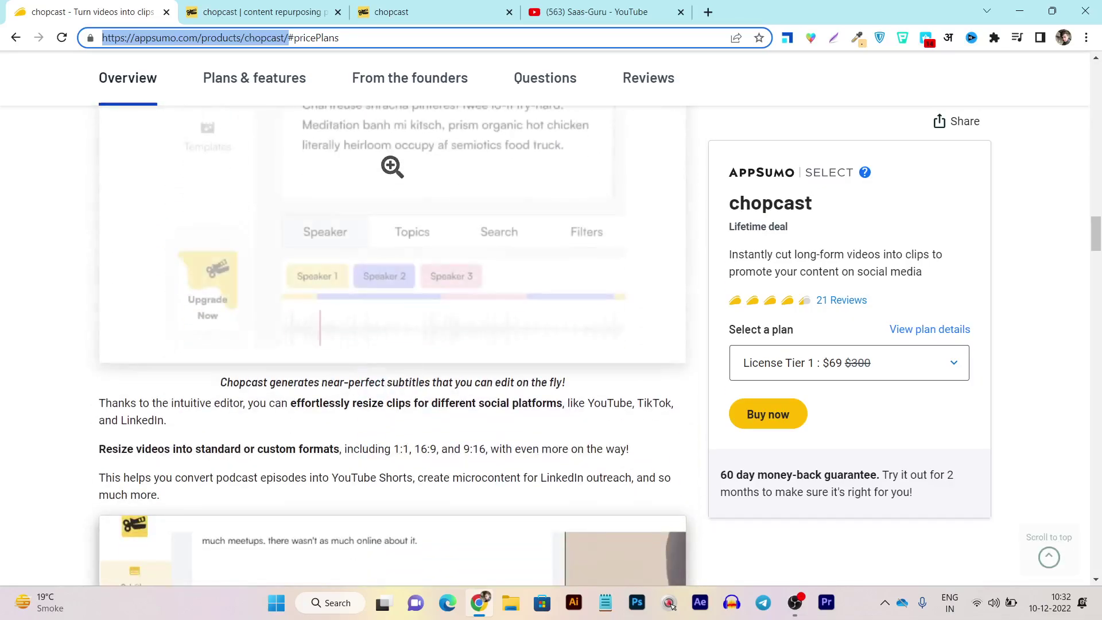
scroll(392, 258, down, 10)
Open the Plans & features section, review the deal terms and included features, and highlight "Resize videos"
click(254, 78)
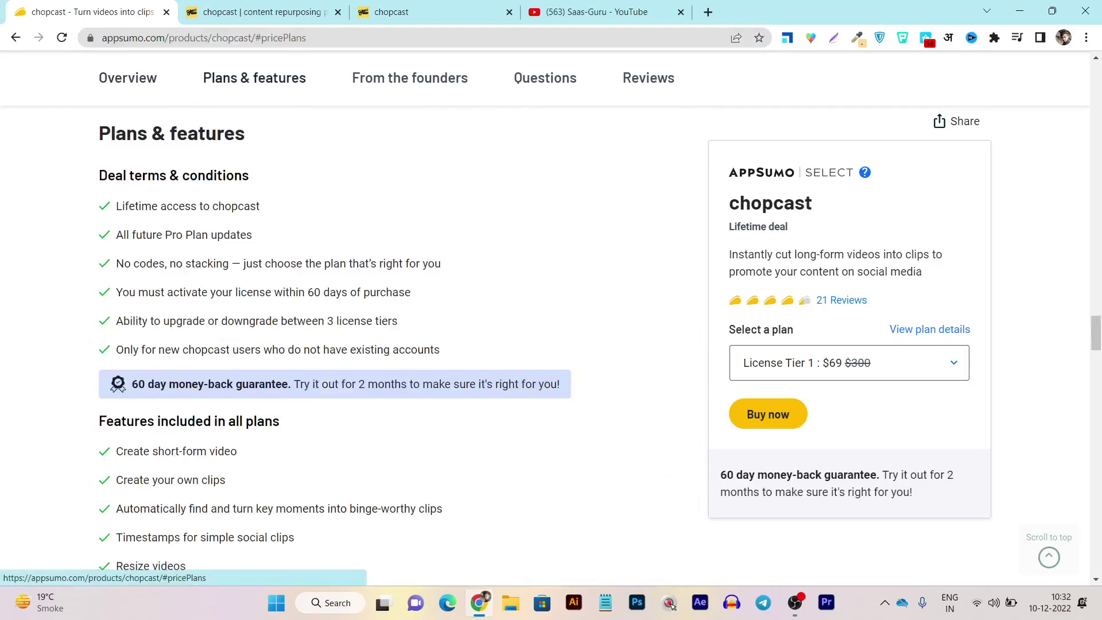
scroll(336, 344, down, 1)
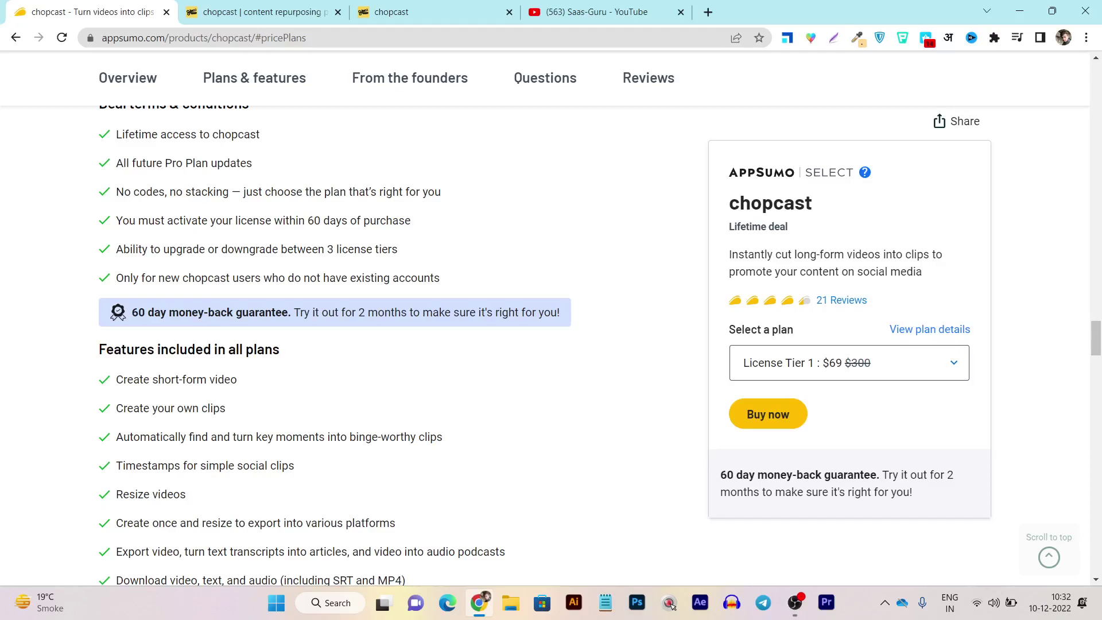
scroll(335, 344, down, 2)
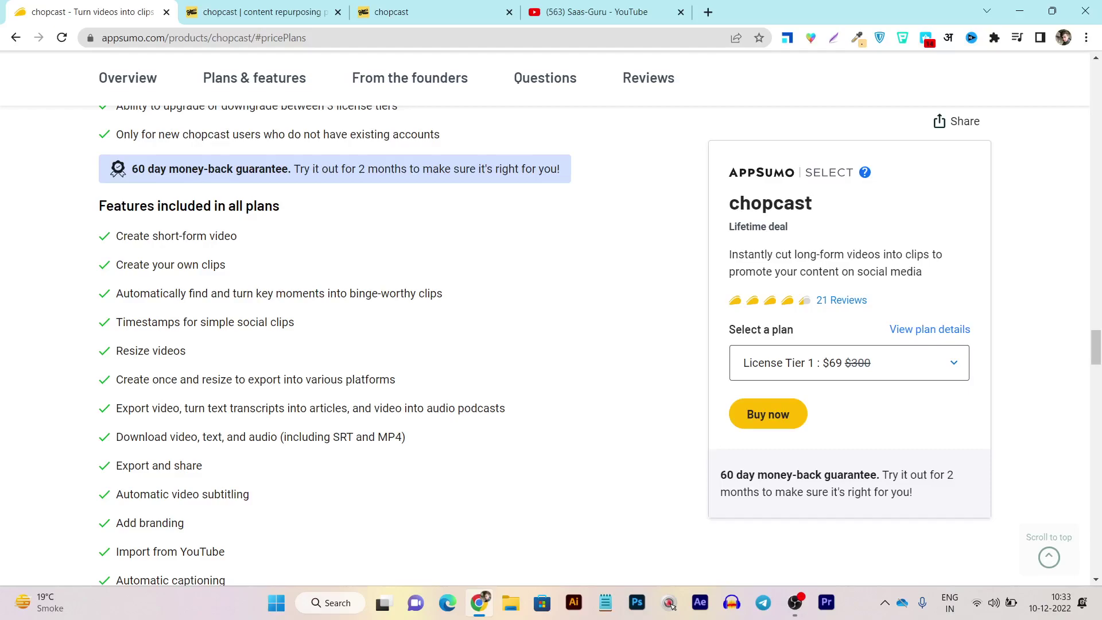
drag(116, 350, 186, 351)
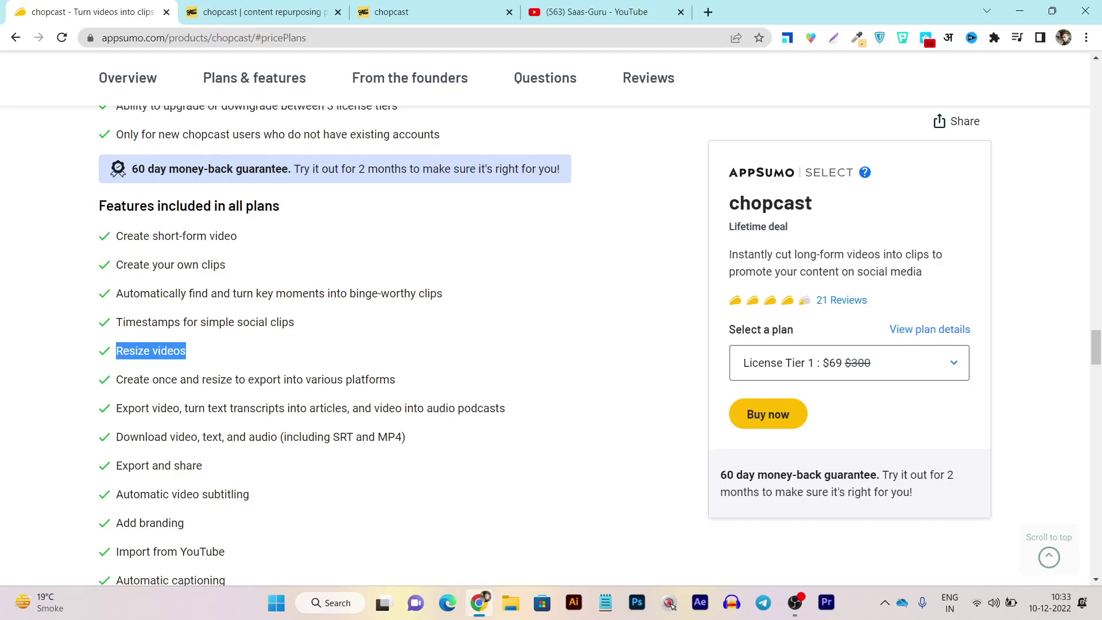
Glance at the YouTube and chopcast pages, and compare the three license tiers on the AppSumo page
click(580, 13)
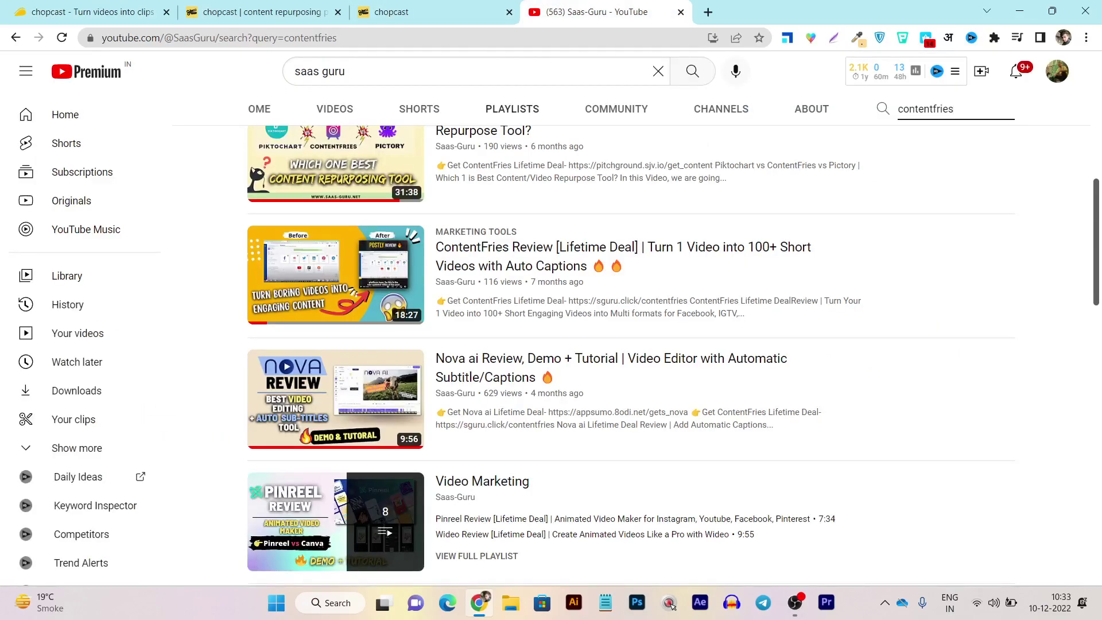
key(ctrl+3)
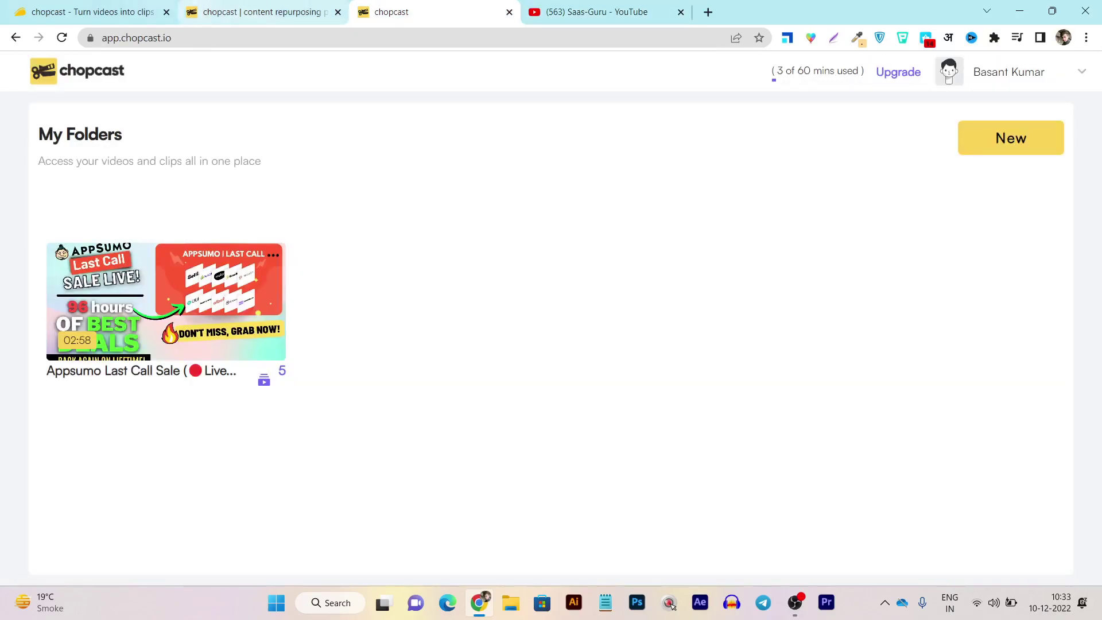
key(ctrl+1)
scroll(551, 315, down, 5)
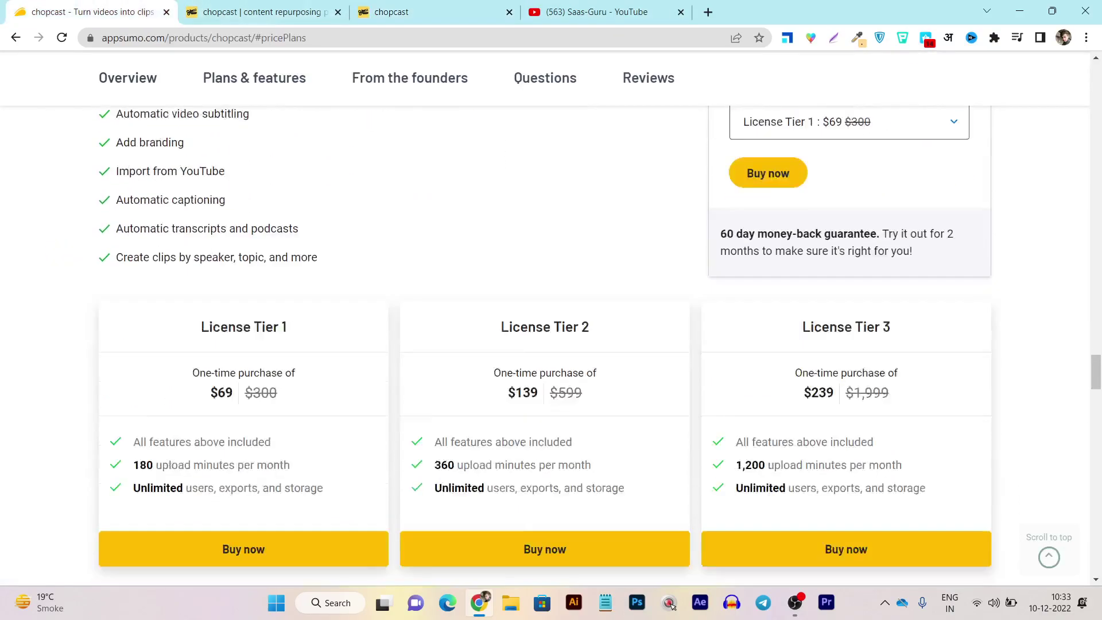
scroll(551, 316, down, 2)
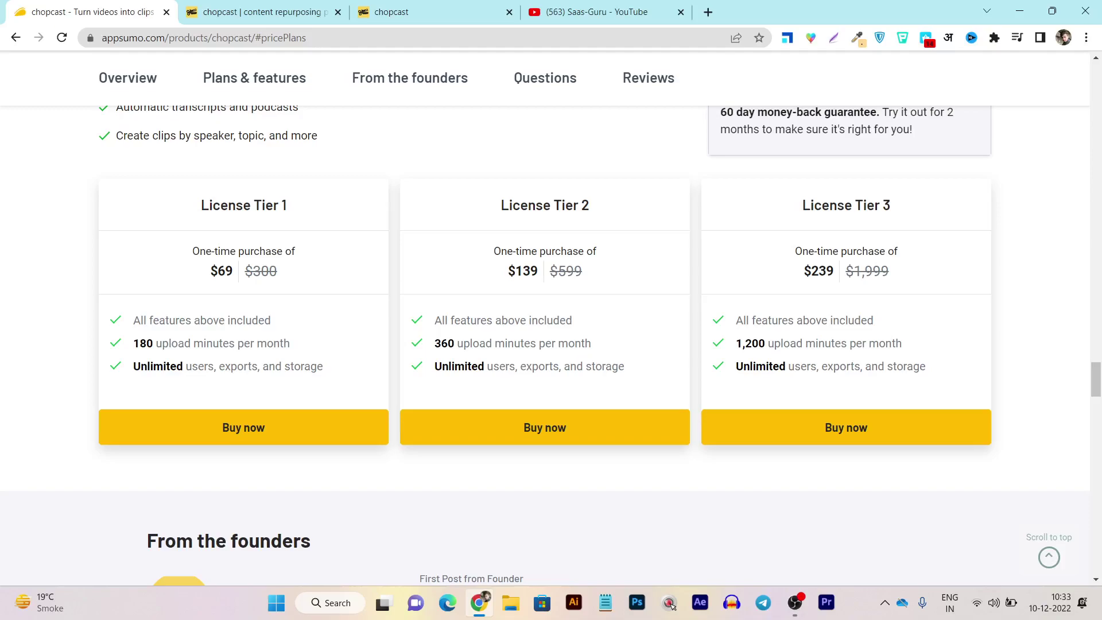
Switch to the Saas-Guru YouTube channel's search results for contentfries
click(630, 12)
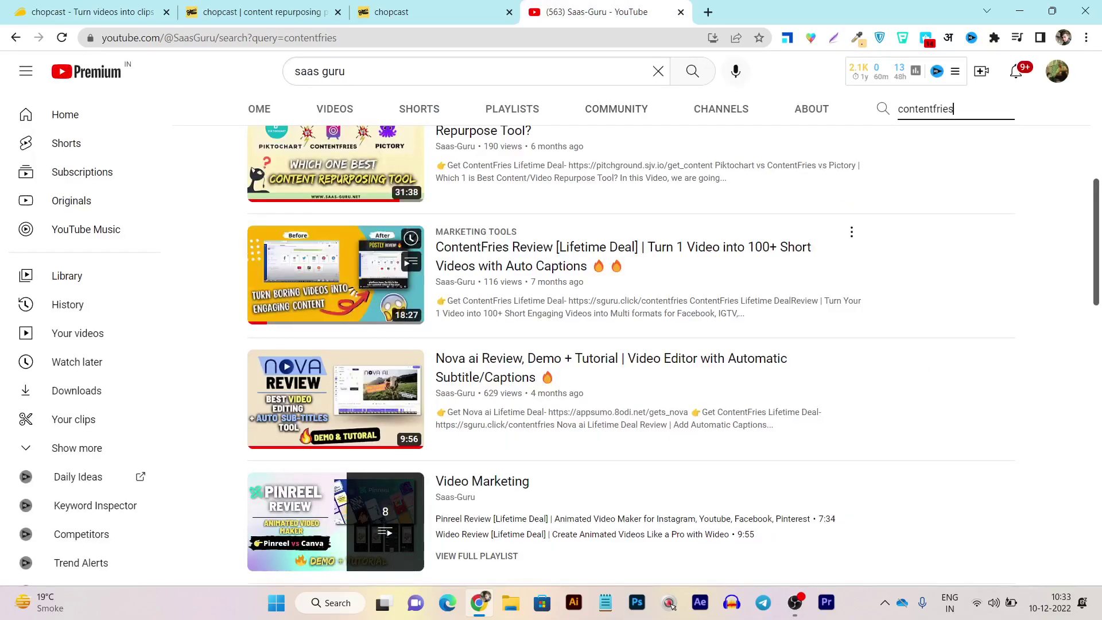
Return to chopcast, check the options for adding new content, and look over the My Folders page
key(ctrl+3)
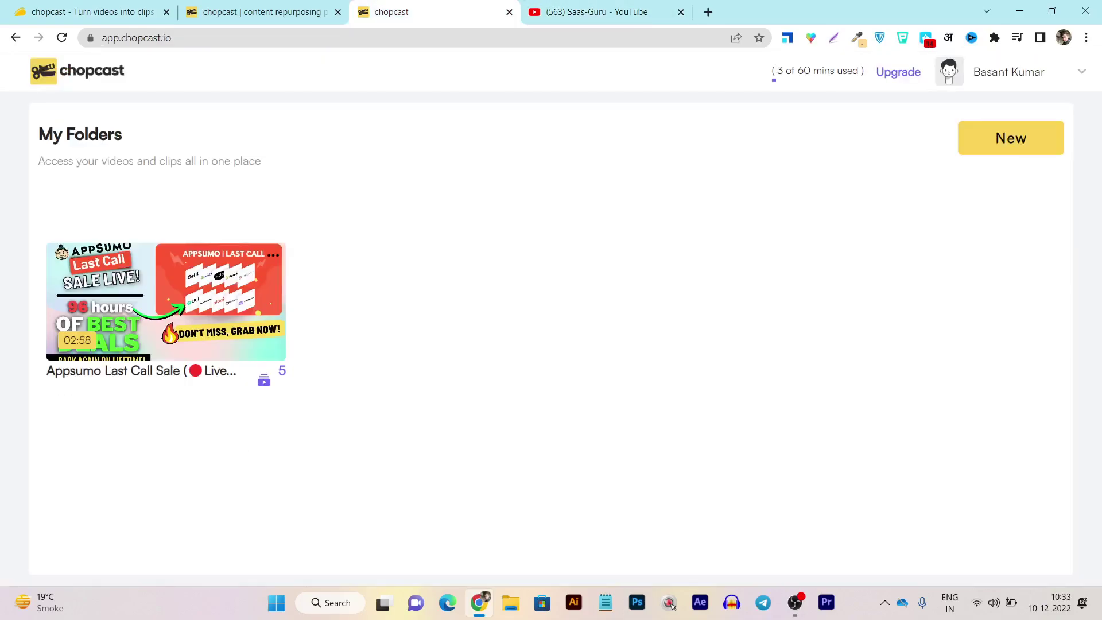
click(1011, 138)
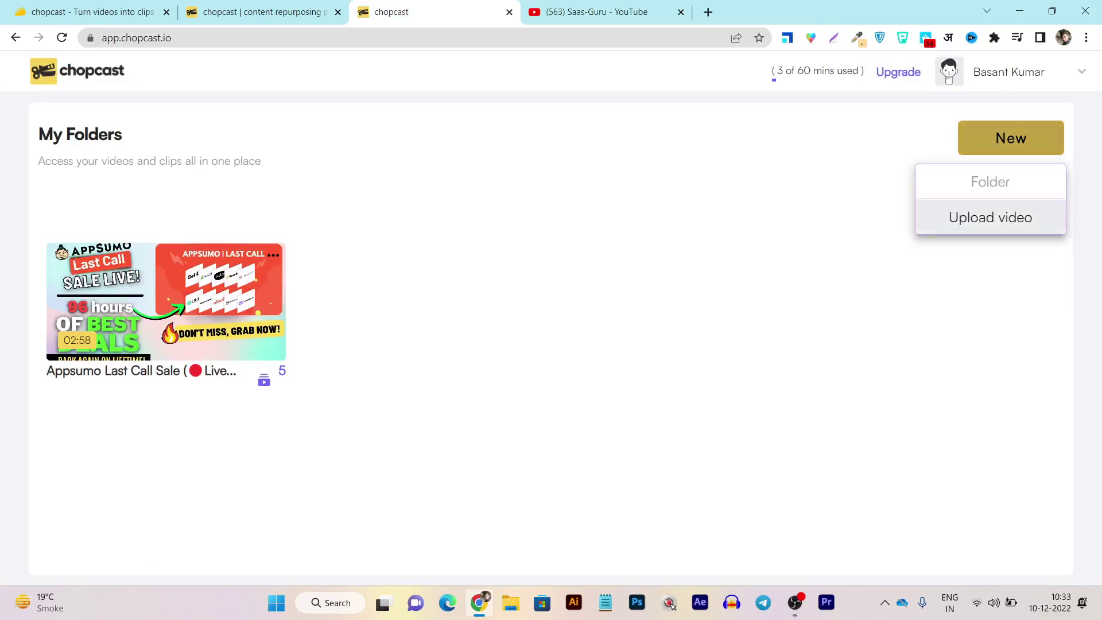
click(990, 217)
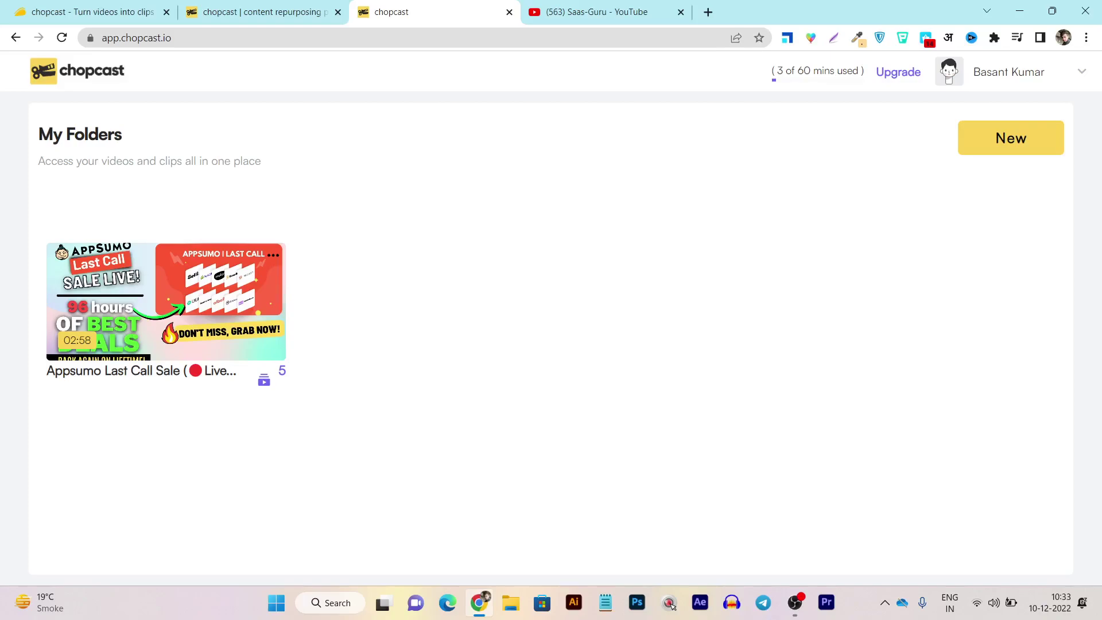
mouse_move(165, 302)
mouse_move(106, 301)
Switch to the AppSumo page and review chopcast's included features and license tiers again
click(93, 12)
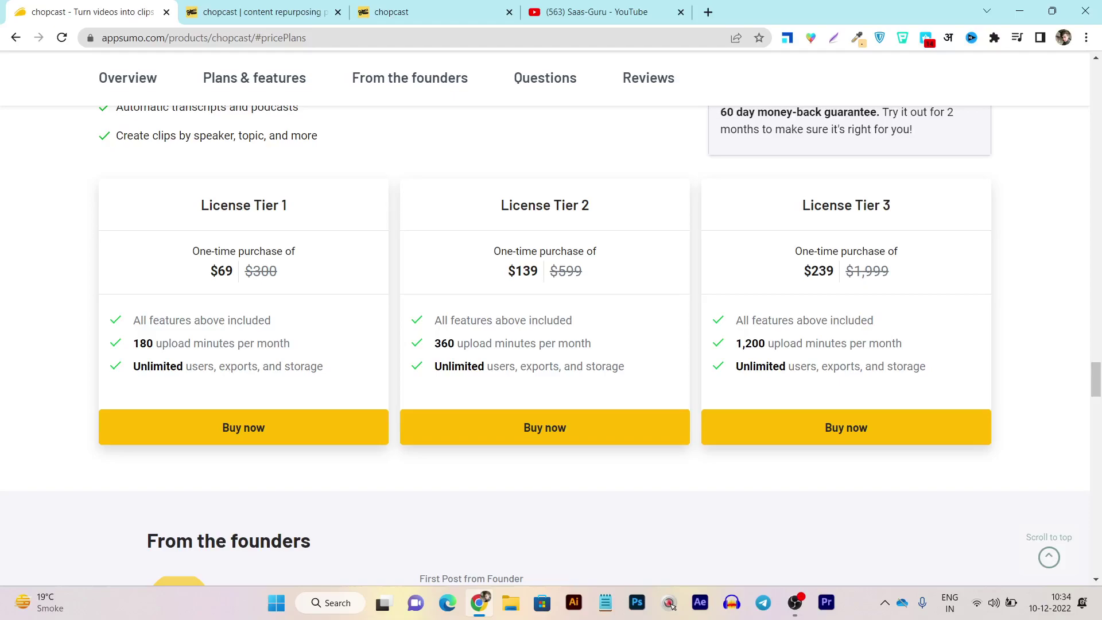
scroll(551, 344, up, 15)
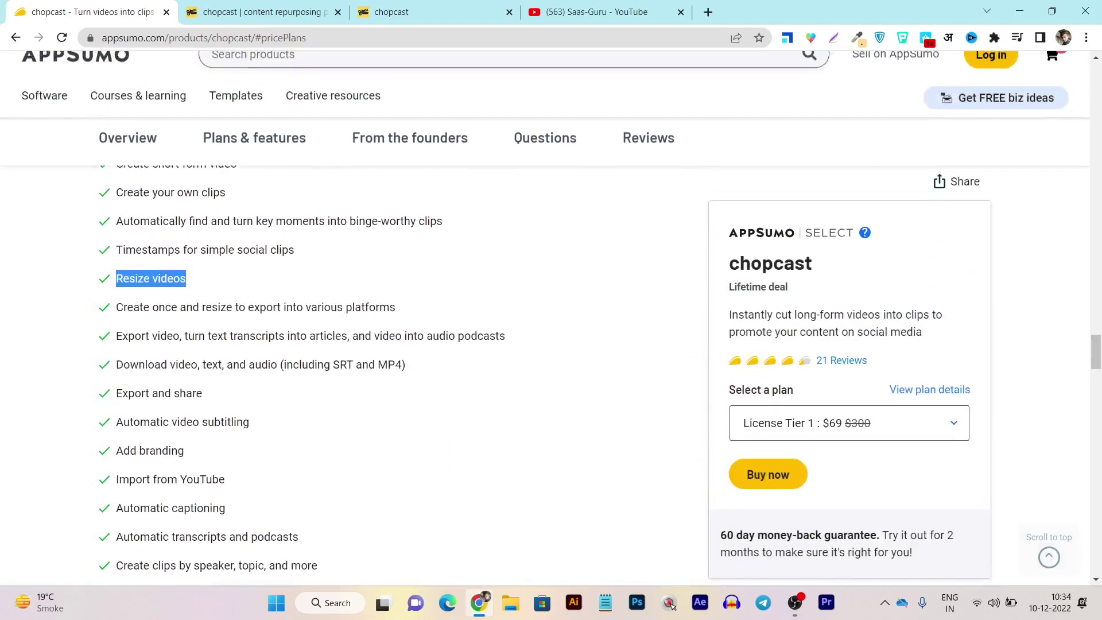
scroll(551, 344, down, 15)
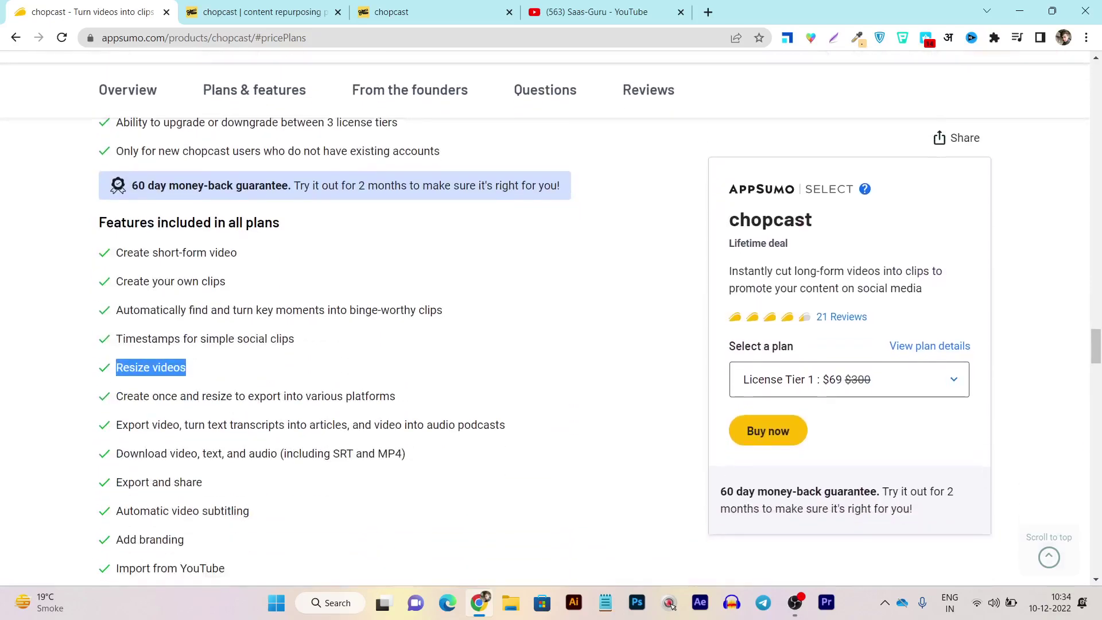
scroll(551, 345, up, 6)
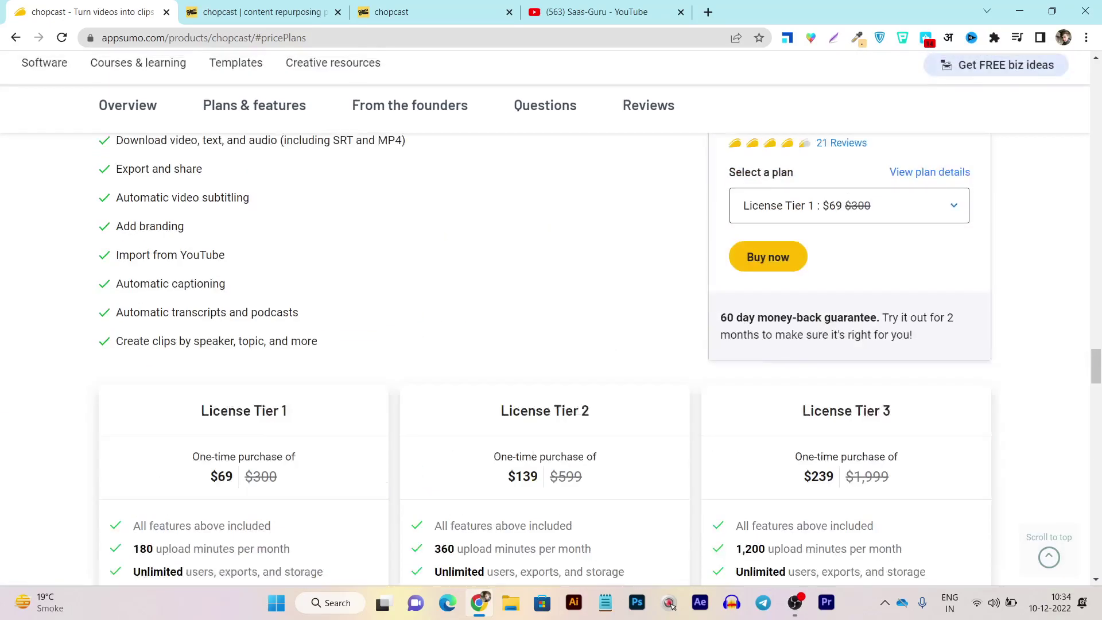
scroll(551, 344, down, 3)
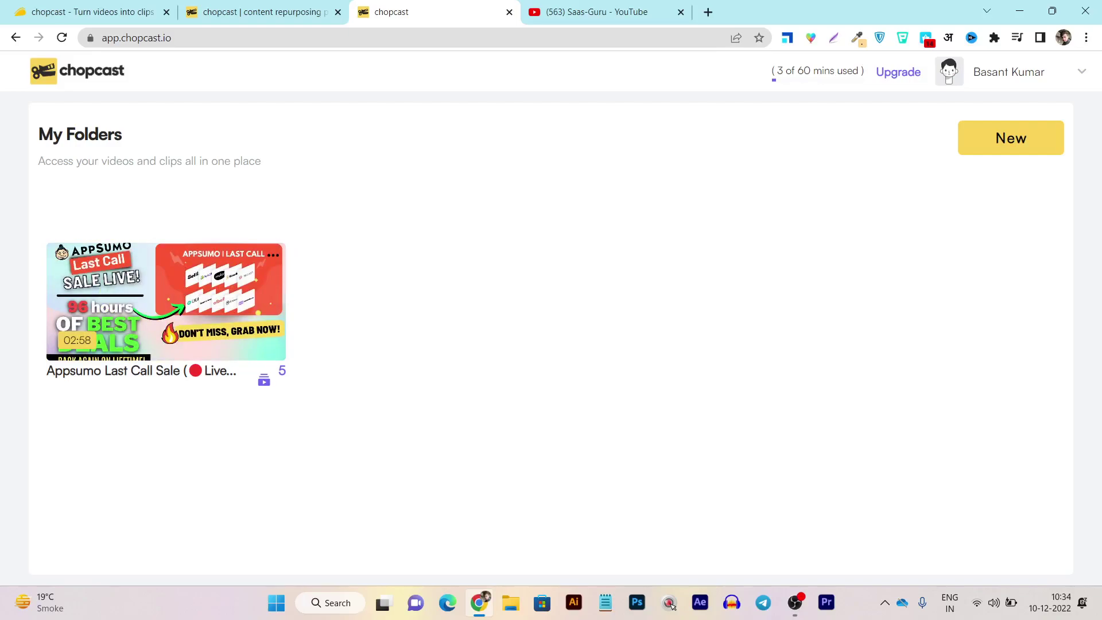
Open the video upload dialog in chopcast and glance over the Saas-Guru YouTube channel's contentfries search results
click(1010, 138)
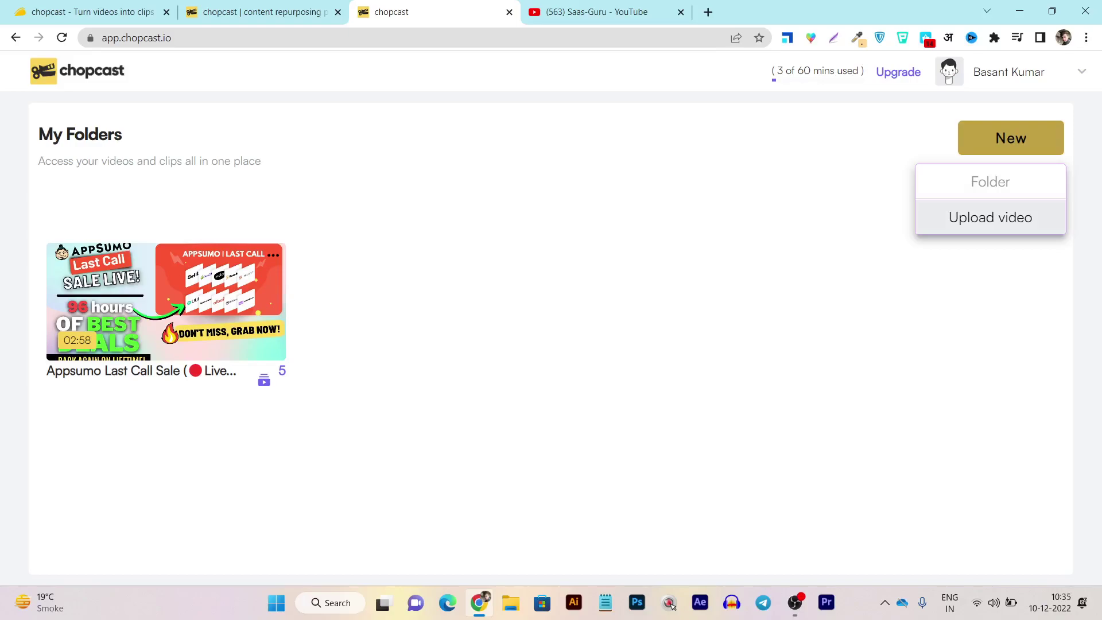
click(990, 217)
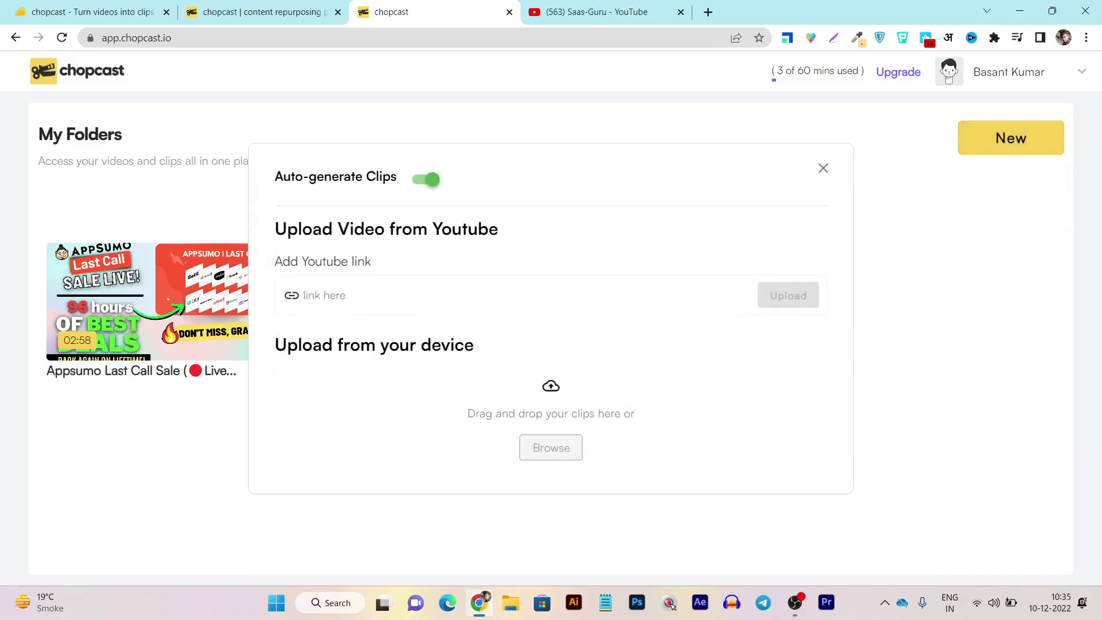
key(ctrl+Tab)
scroll(630, 356, down, 5)
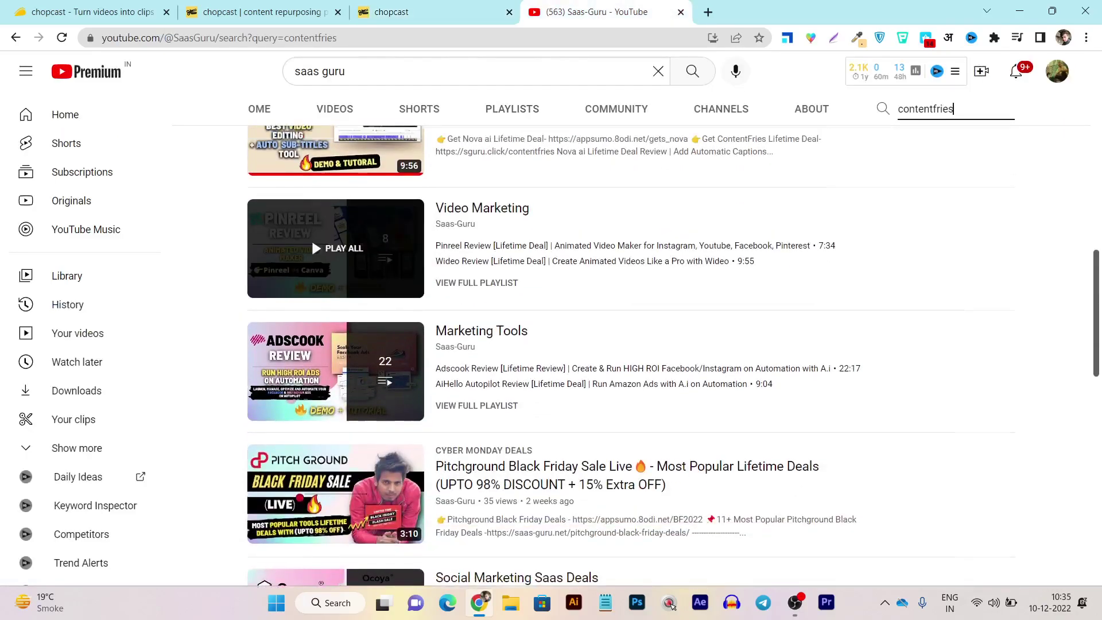
scroll(630, 356, up, 13)
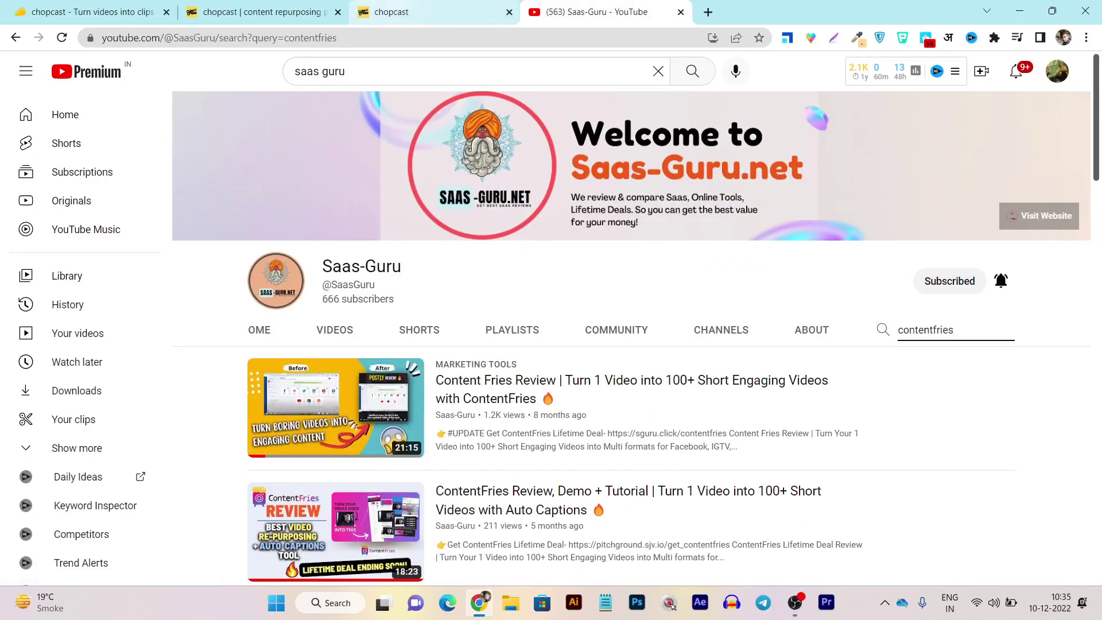
key(ctrl+shift+Tab)
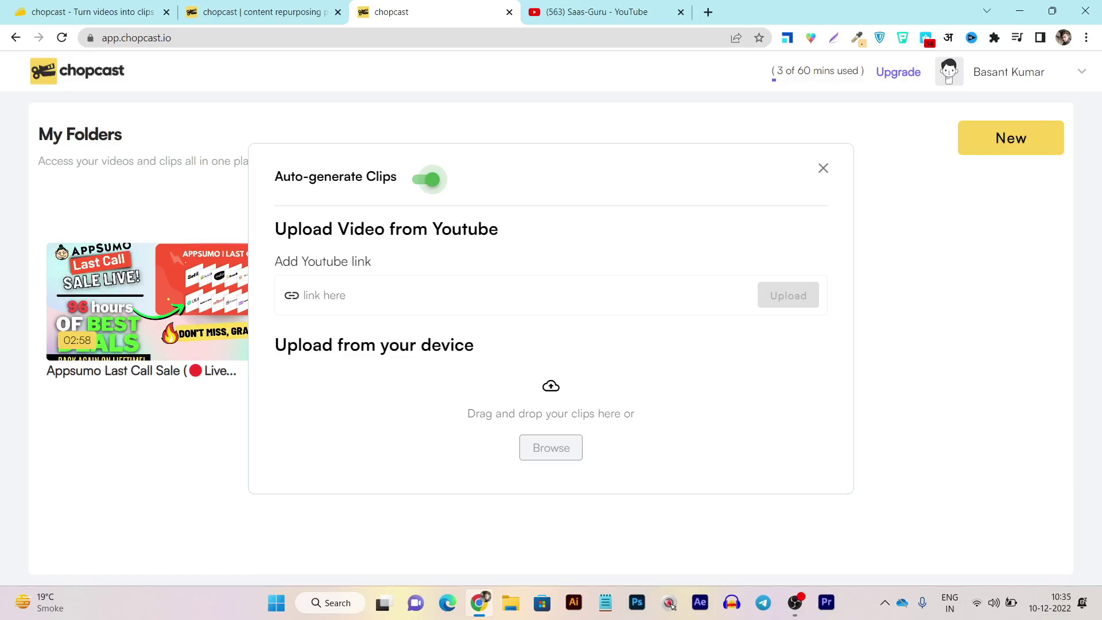
Check the Auto-generate Clips, YouTube link and device upload options, and close the dialog without uploading anything
click(426, 179)
click(427, 179)
click(368, 295)
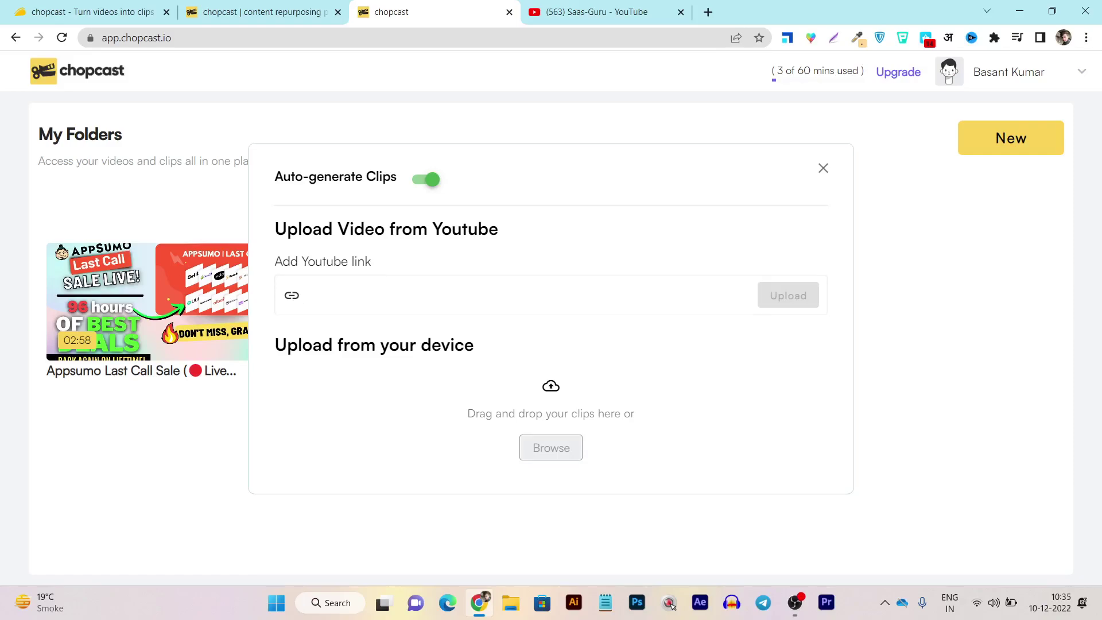
click(551, 447)
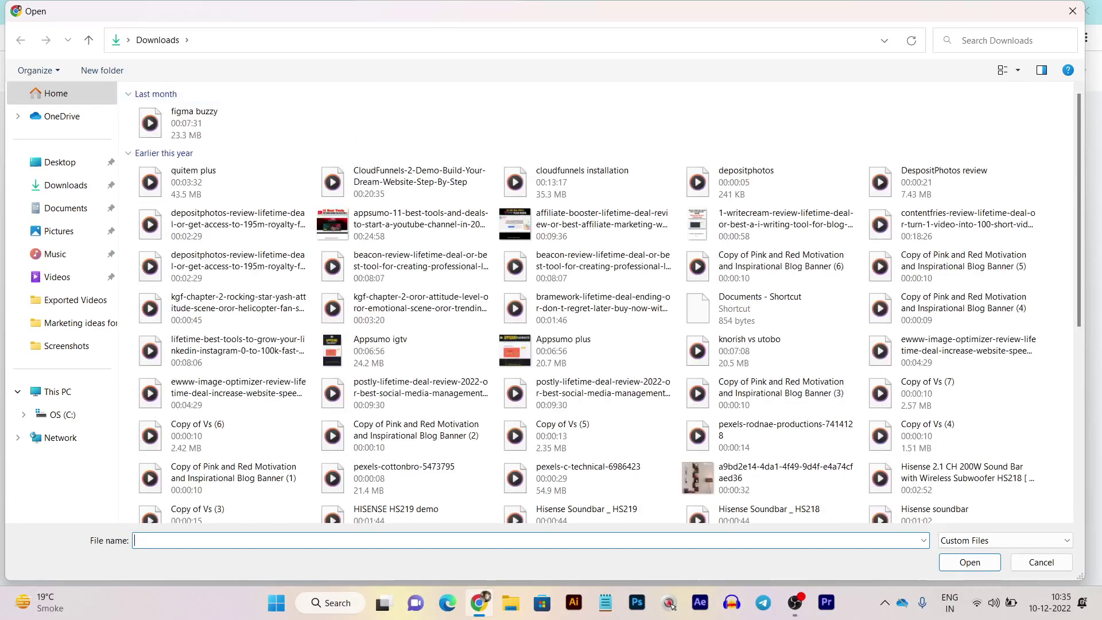
key(Escape)
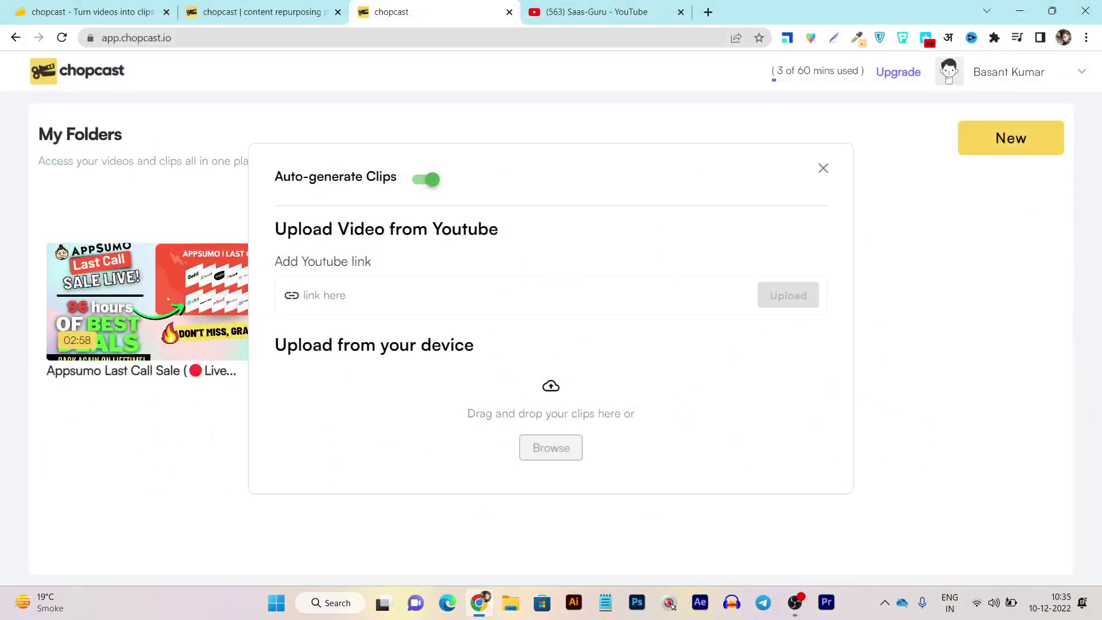
click(823, 167)
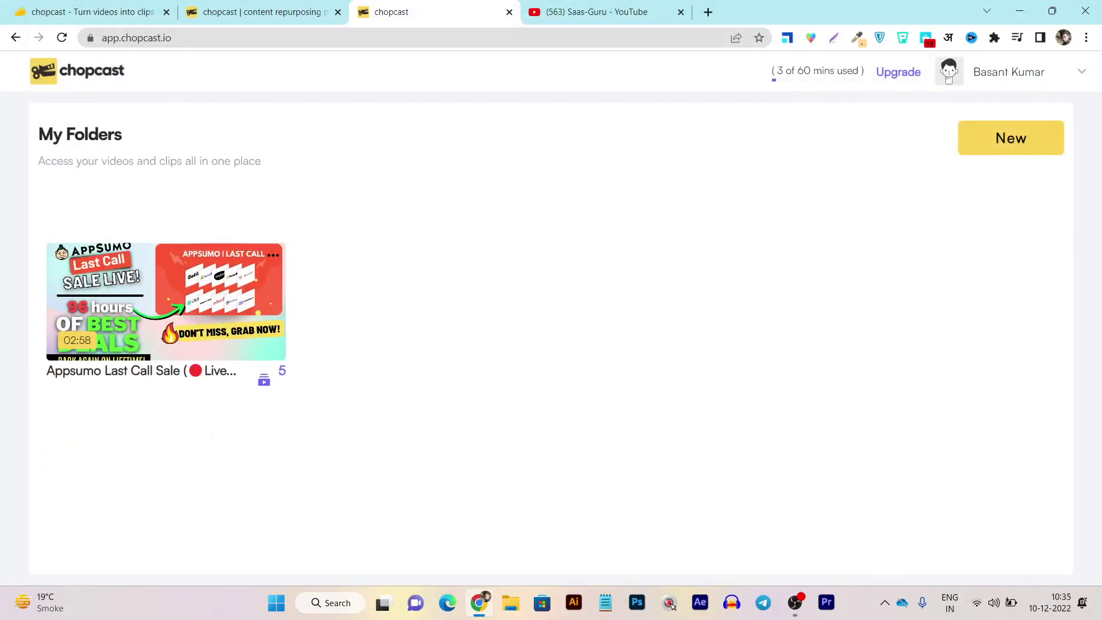
Open the 45-second "Appsumo Plus Review" clip from the Appsumo Last Call Sale video and play its opening seconds
mouse_move(132, 310)
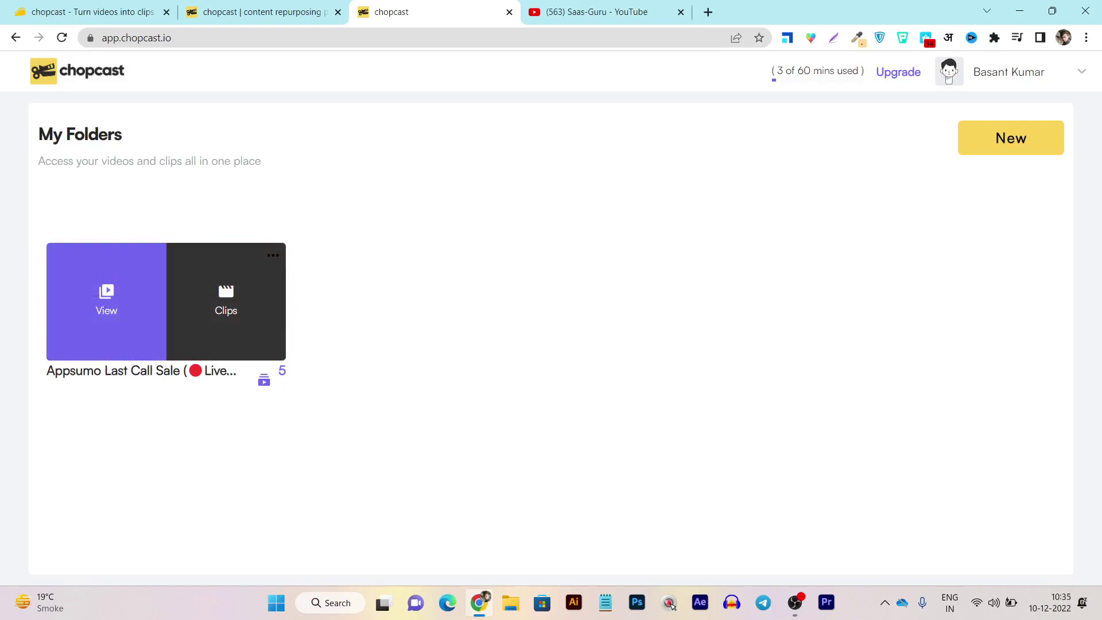
click(226, 300)
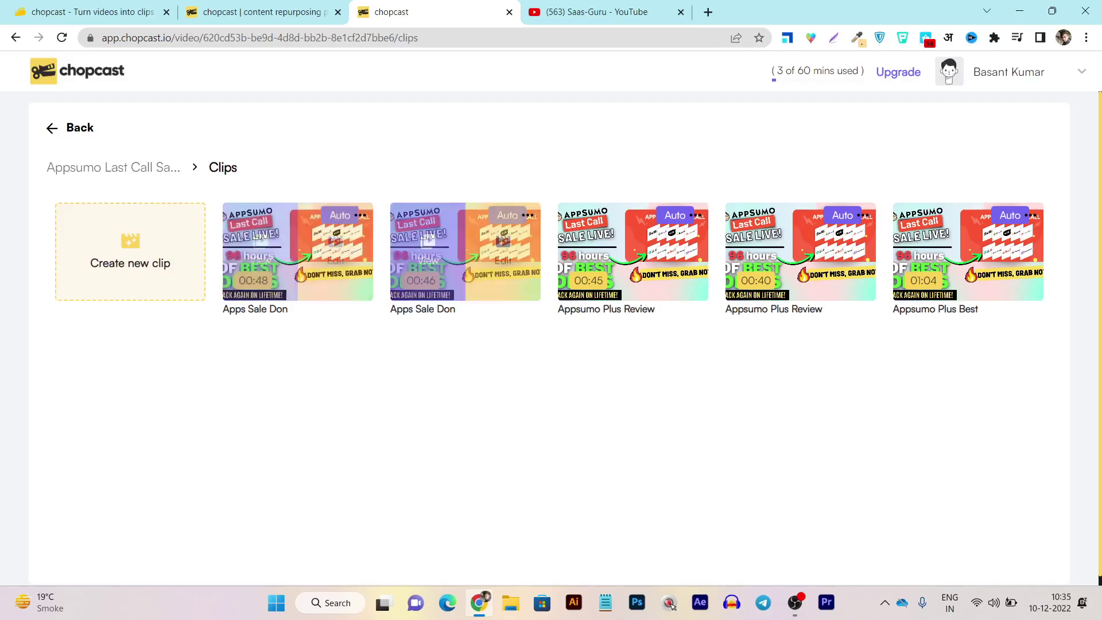
click(670, 253)
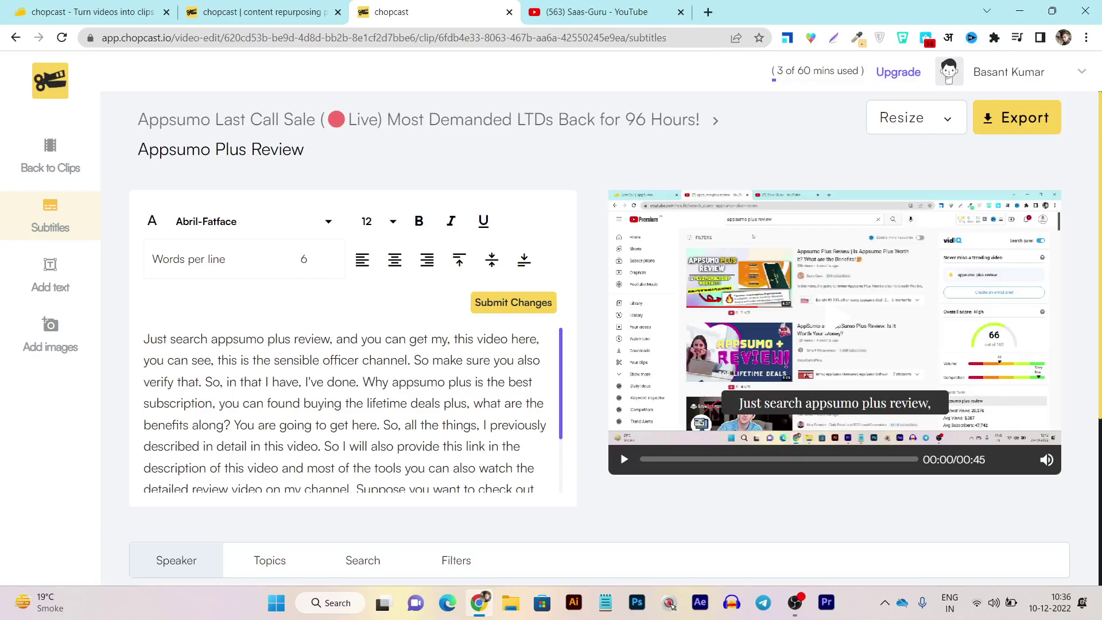
click(836, 317)
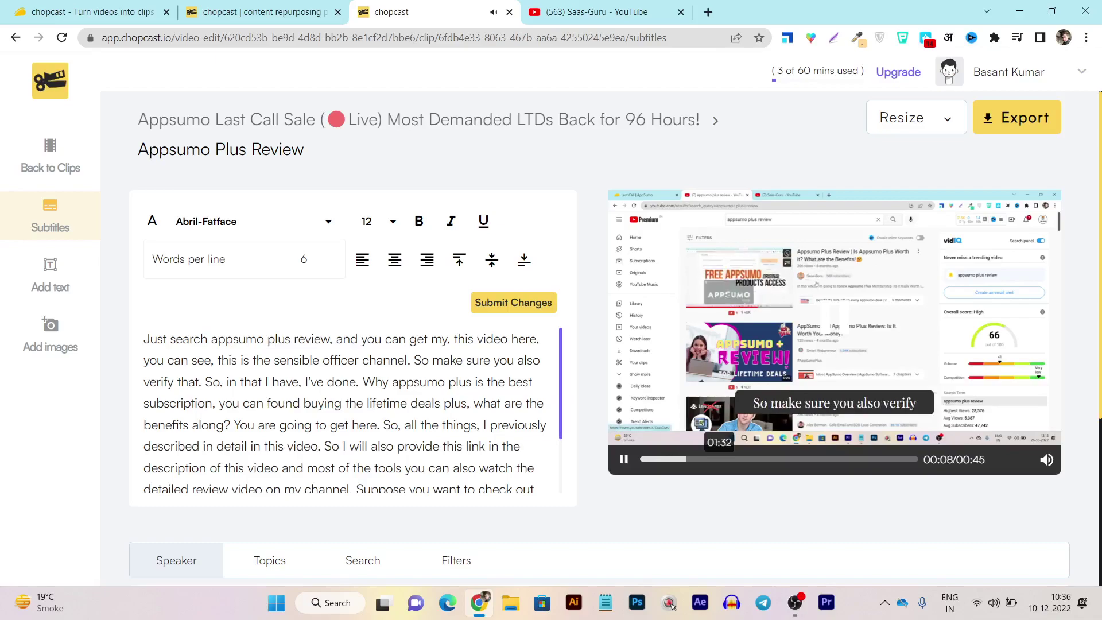
click(624, 459)
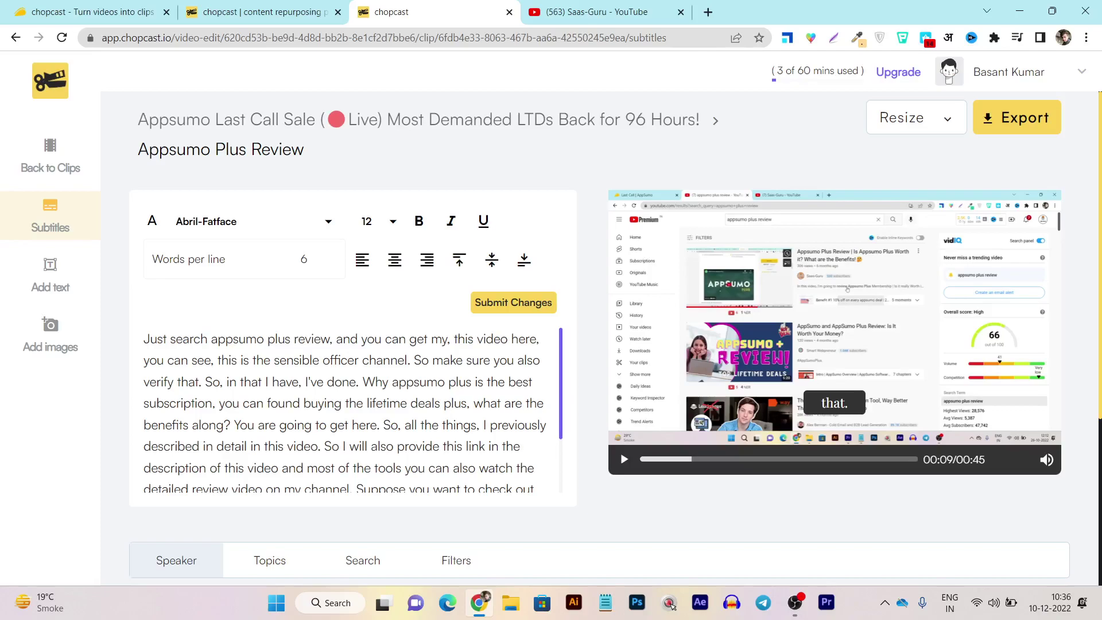
Set the clip's subtitles to 3 words per line
click(308, 259)
key(BackSpace)
text(3)
key(Return)
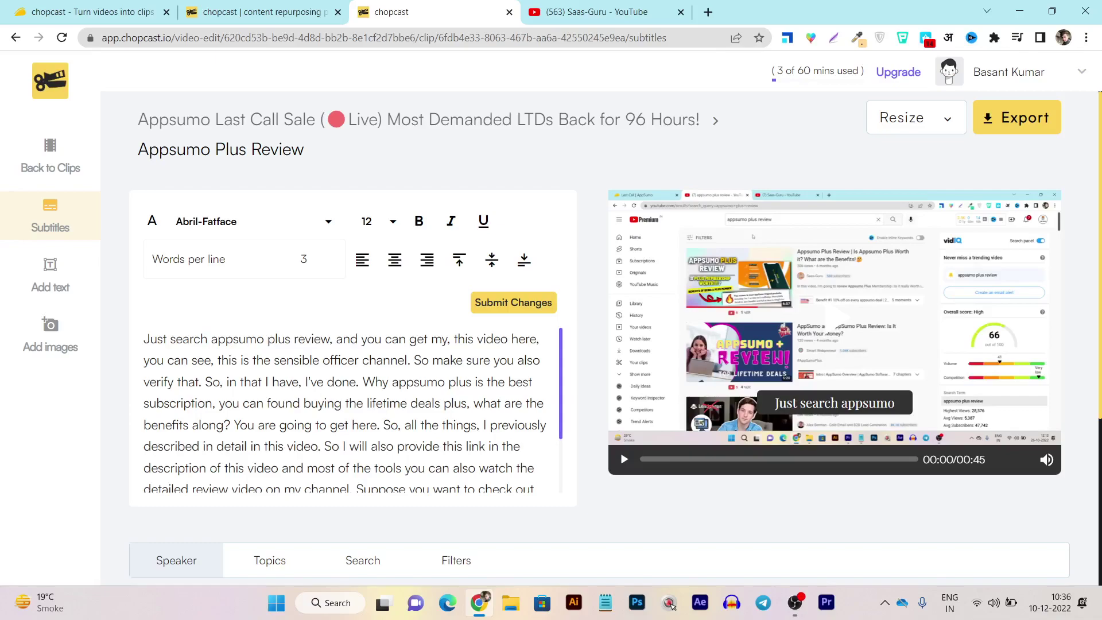
Replace "sensible officer" in the subtitle transcript with "saas guru official"
scroll(352, 409, down, 1)
scroll(352, 409, up, 1)
key(shift+Right)
key(shift+Right)
key(shift+Right)
key(shift+Right)
key(shift+Right)
key(shift+Right)
key(shift+Right)
key(shift+Right)
key(shift+Right)
key(shift+Right)
key(shift+Right)
key(shift+Right)
key(shift+Right)
key(shift+Right)
key(shift+Right)
key(shift+Right)
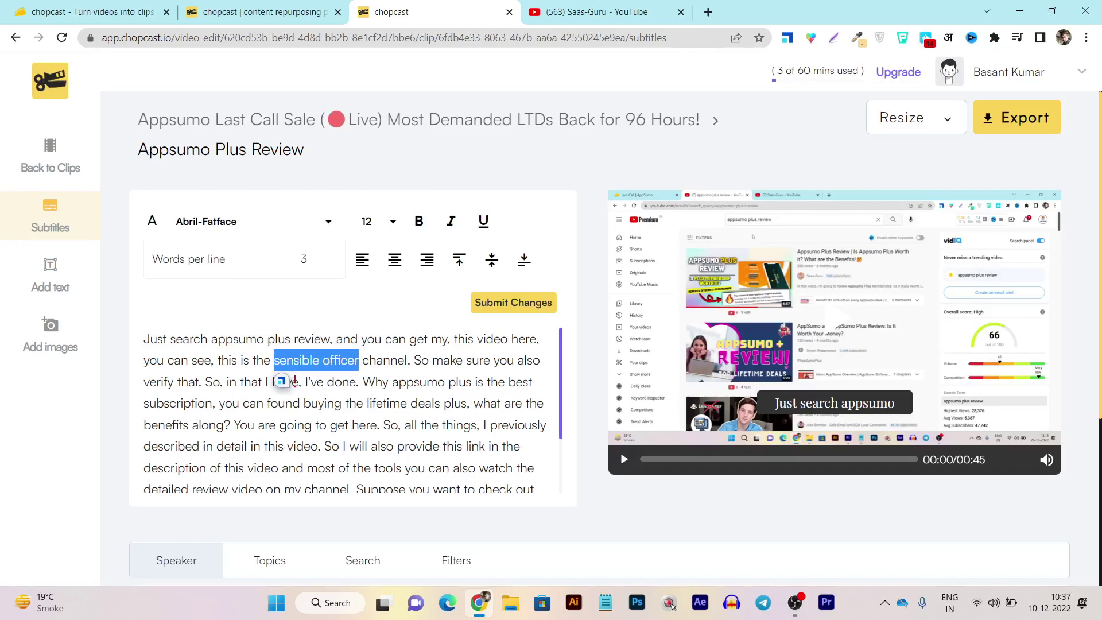
text(saas gu)
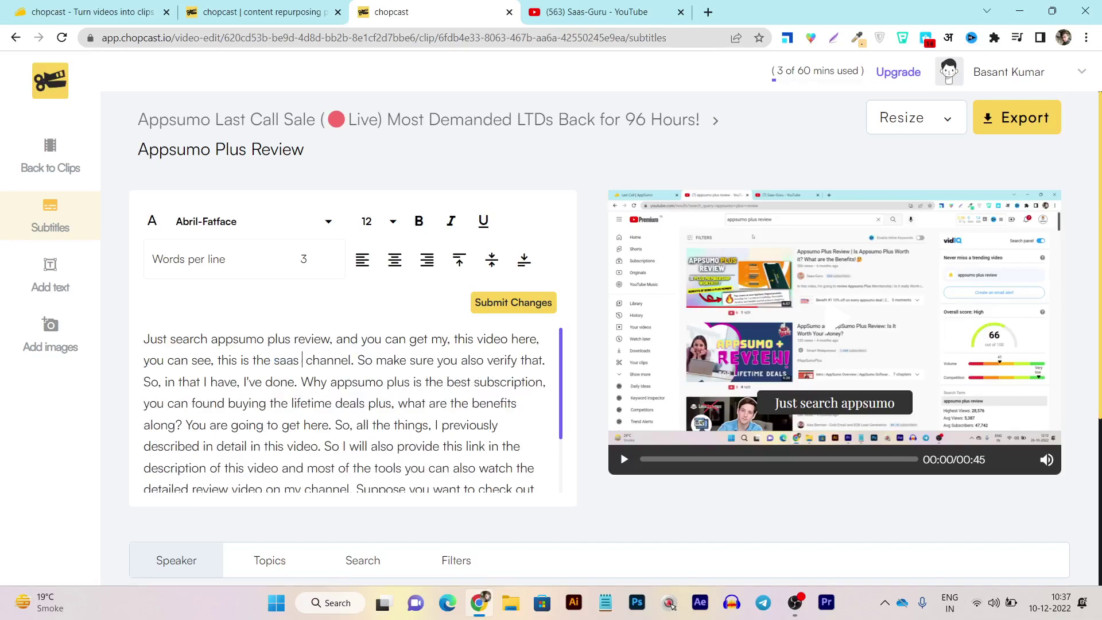
text(ru offi)
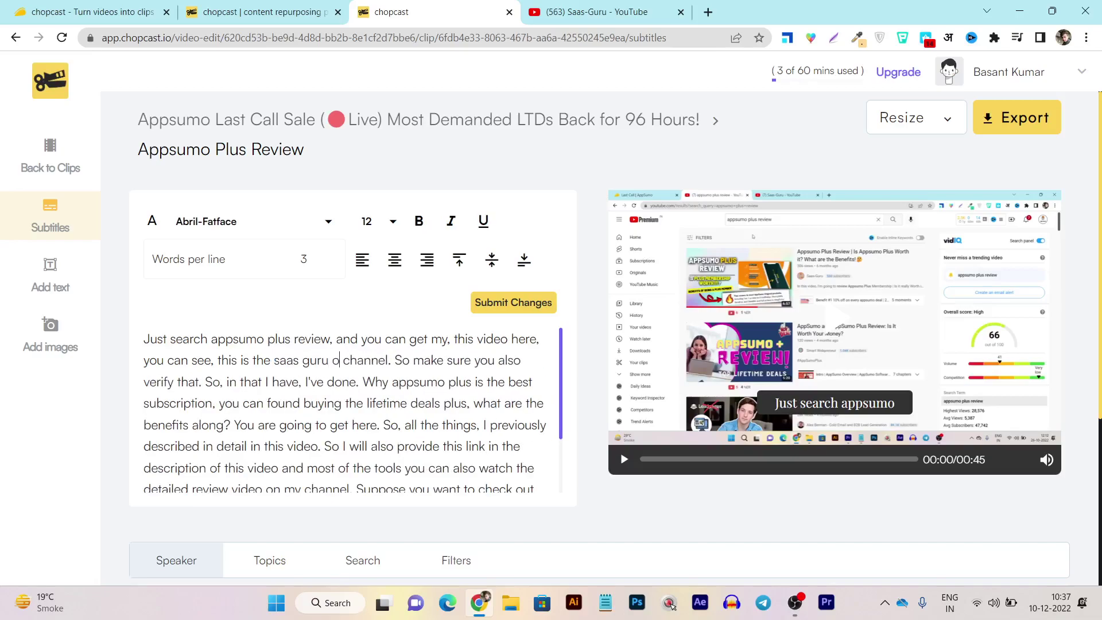
text(cial)
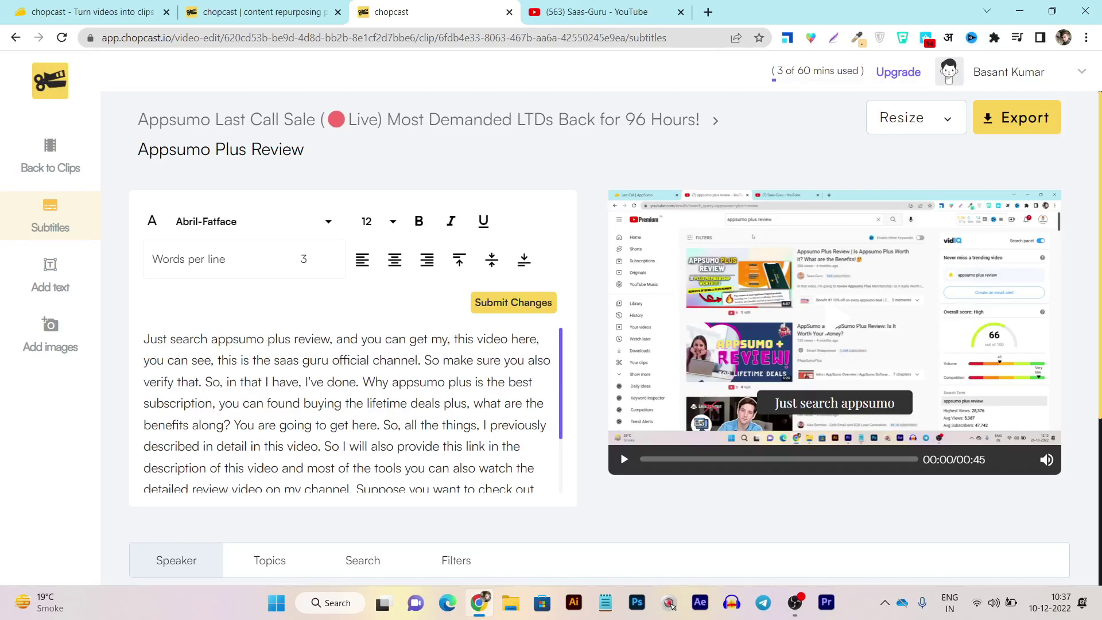
Read through the rest of the subtitle transcript and look at the speaker timeline below it
drag(271, 361, 421, 361)
scroll(278, 380, down, 8)
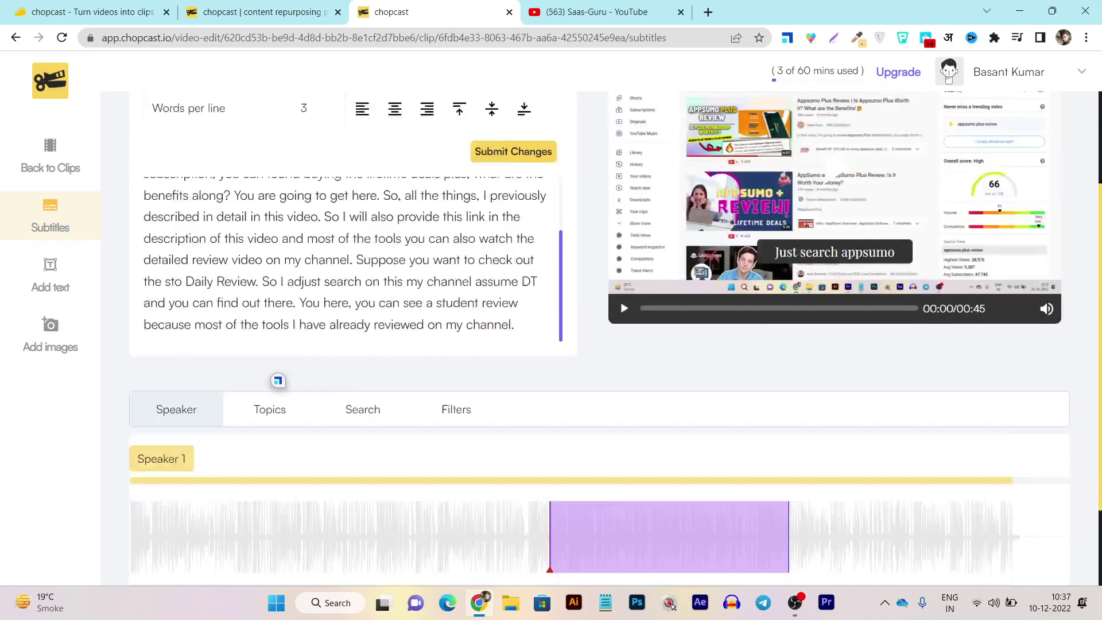
scroll(277, 381, up, 5)
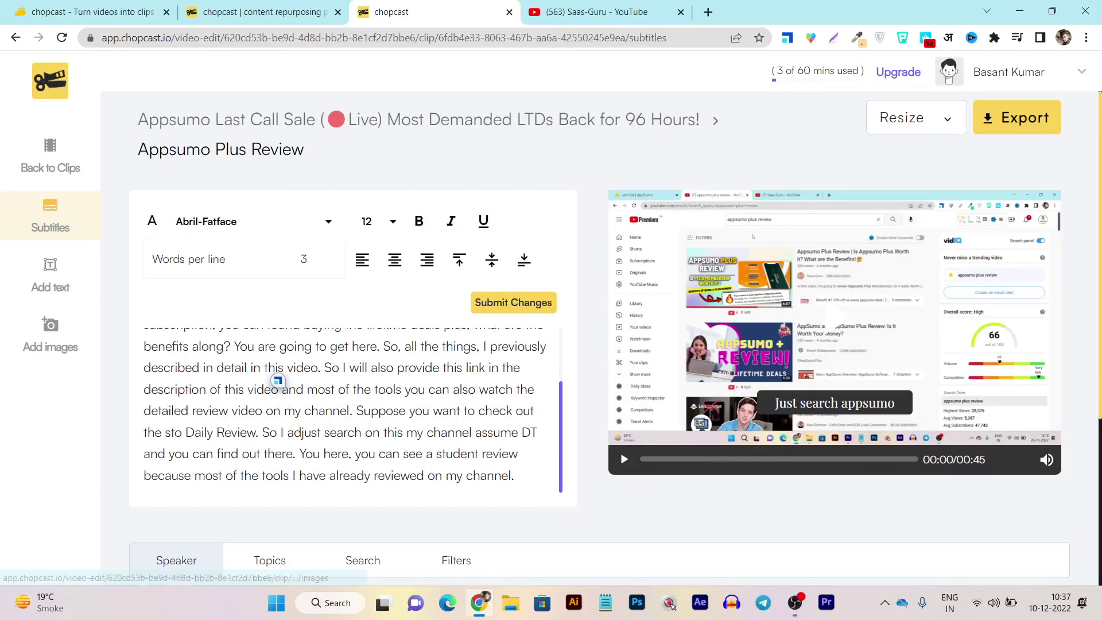
Try a purple Bebas-Neue-Regular text overlay near the upper-left corner of the video frame, and delete it
click(50, 276)
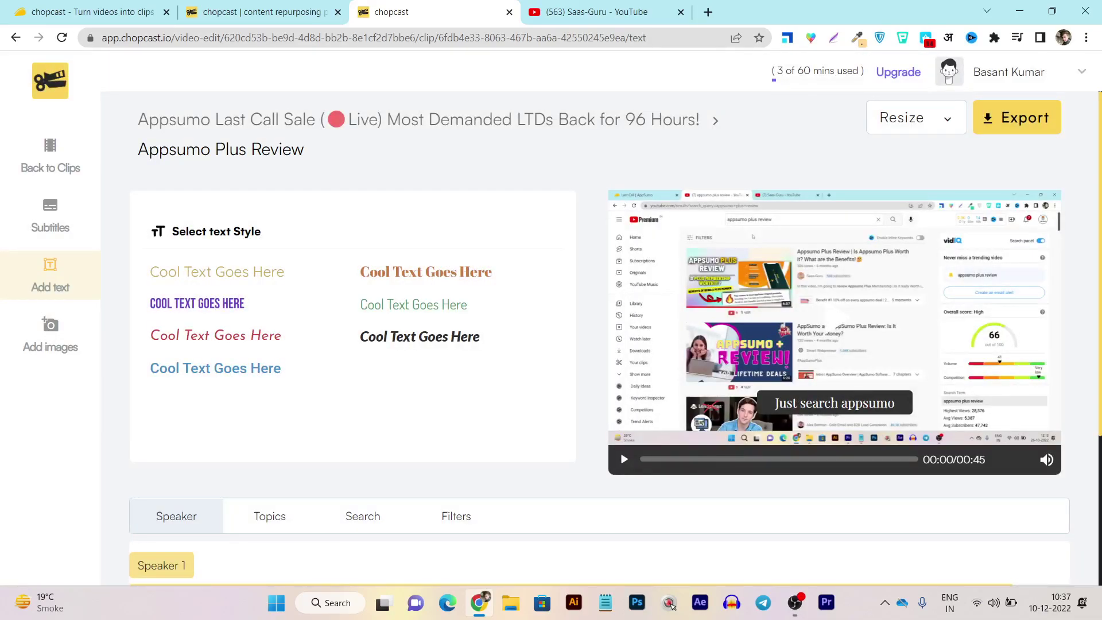
click(197, 304)
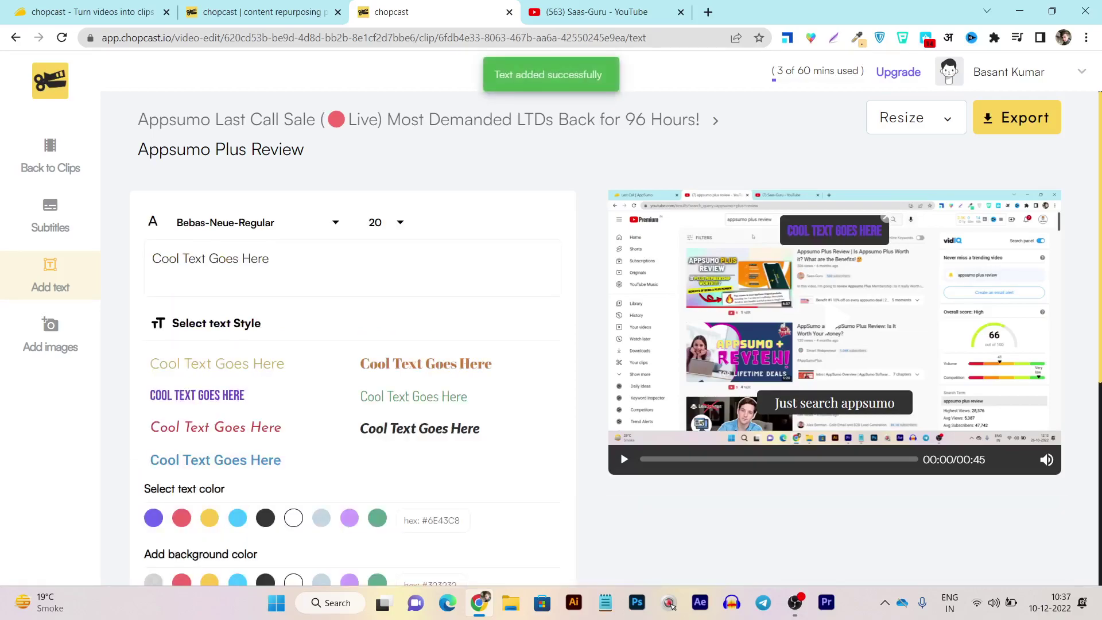
drag(835, 231, 733, 223)
click(782, 209)
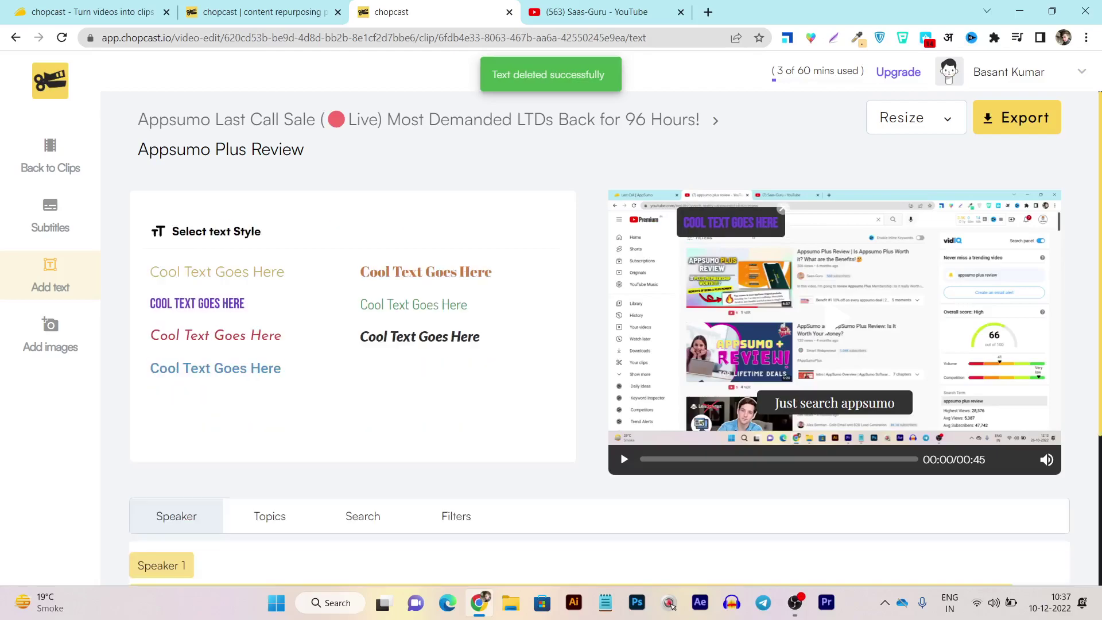
scroll(600, 339, down, 1)
scroll(599, 338, down, 3)
scroll(600, 339, up, 3)
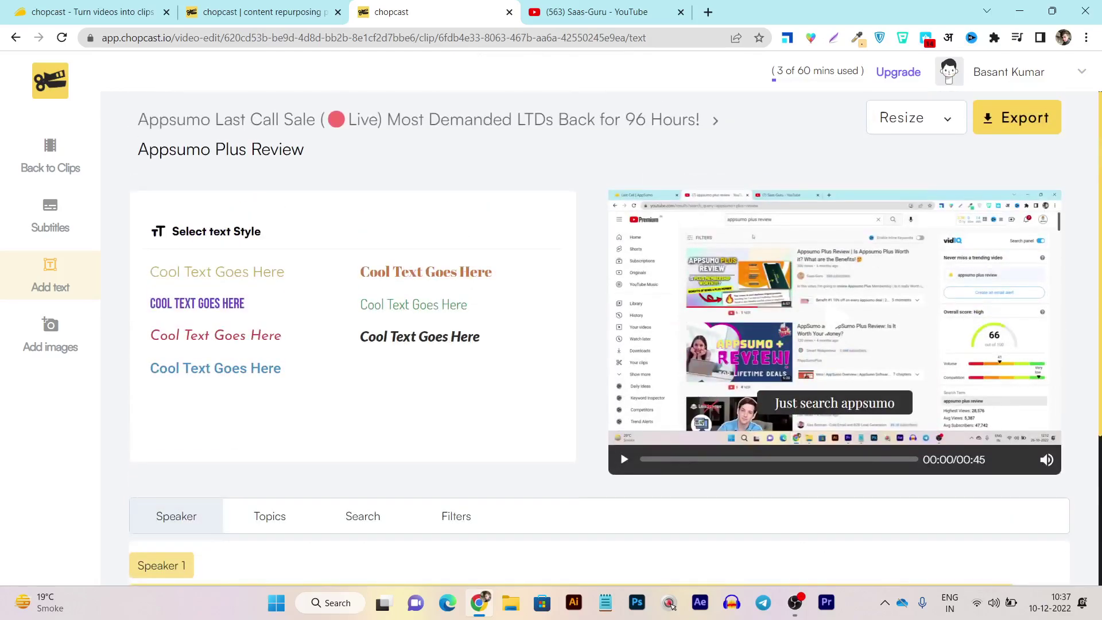
Open the clip's Add images section and view its upload area
click(50, 334)
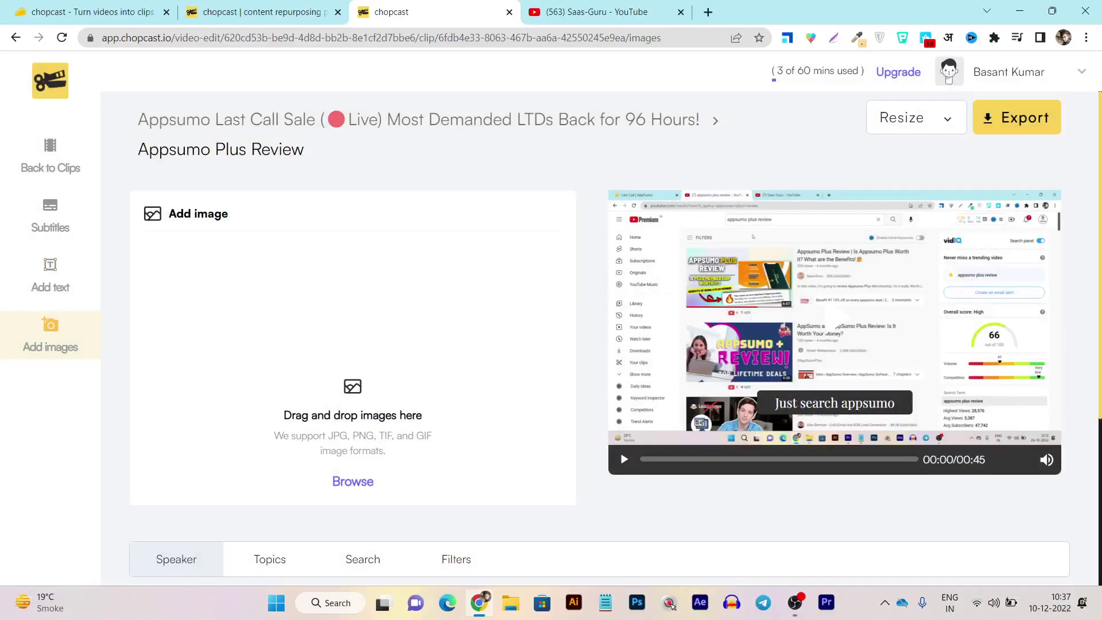
scroll(599, 344, down, 1)
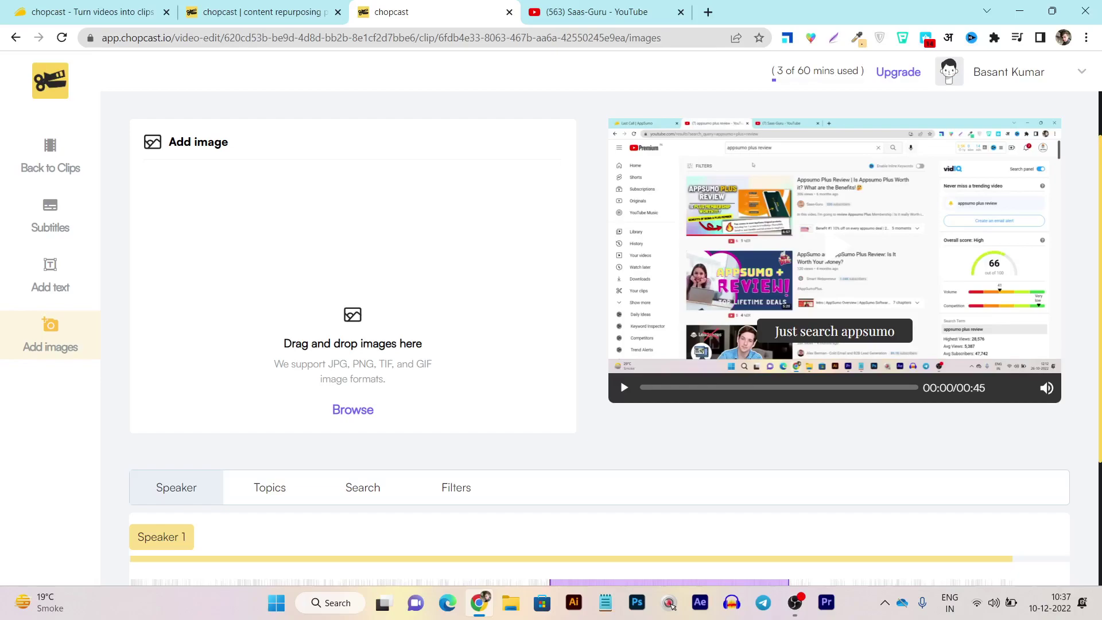
Switch to the Saas-Guru YouTube channel and view its ContentFries review results, comparing them with the chopcast clip editor
scroll(600, 338, up, 2)
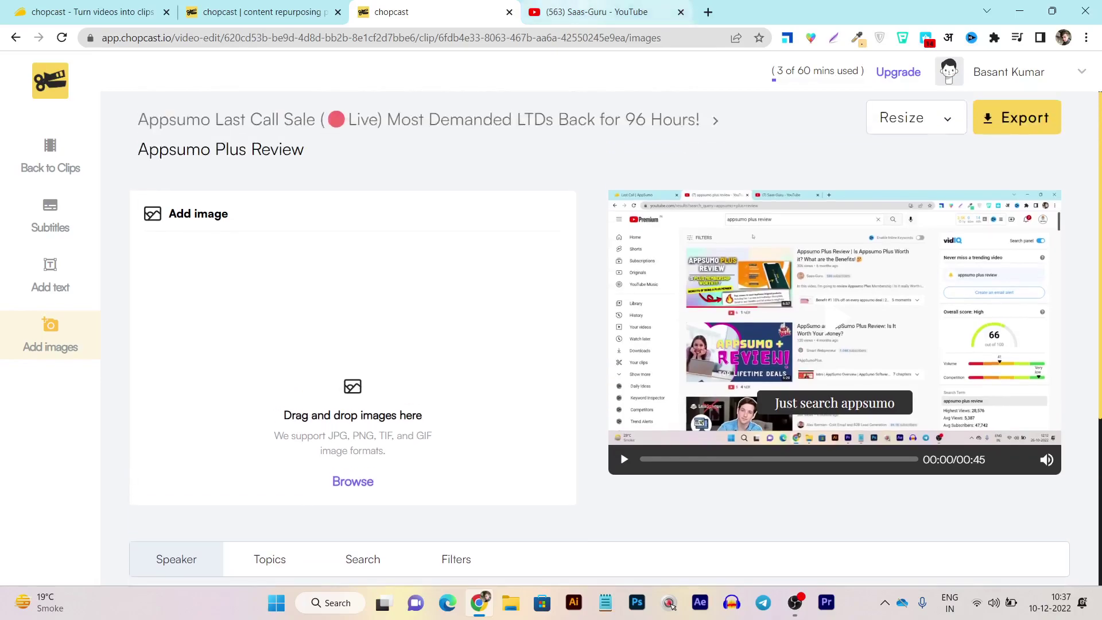
click(597, 12)
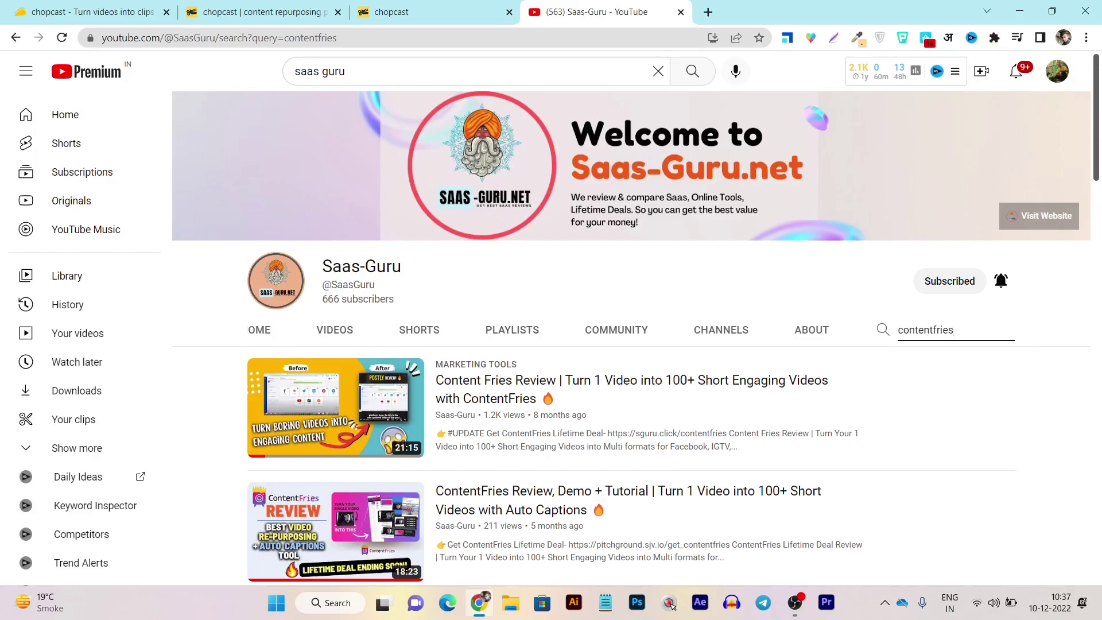
mouse_move(631, 395)
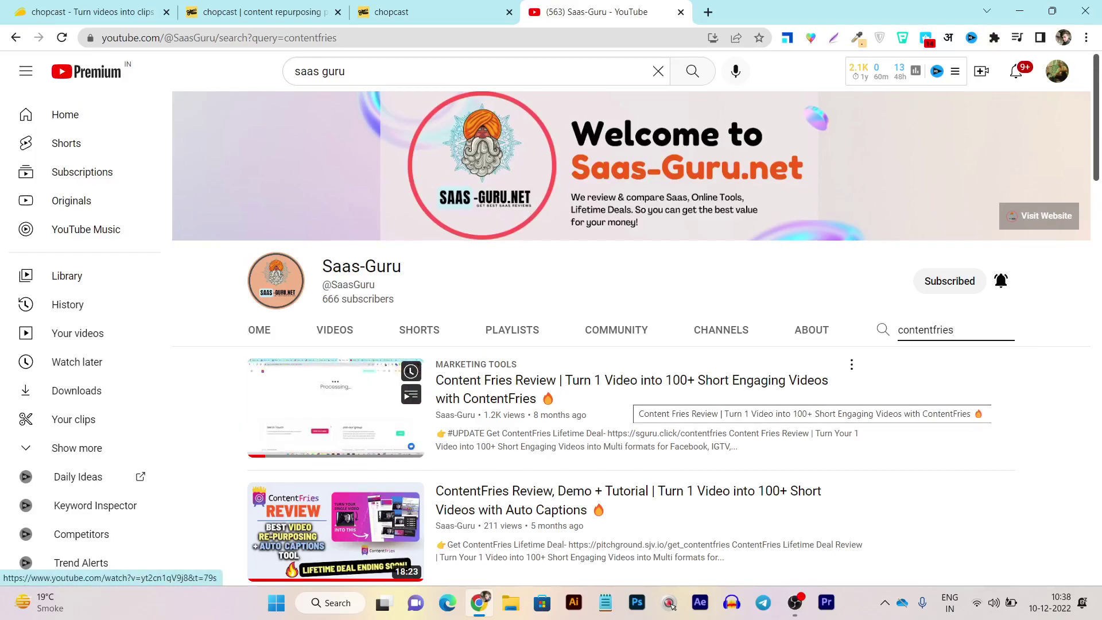
click(439, 12)
click(566, 12)
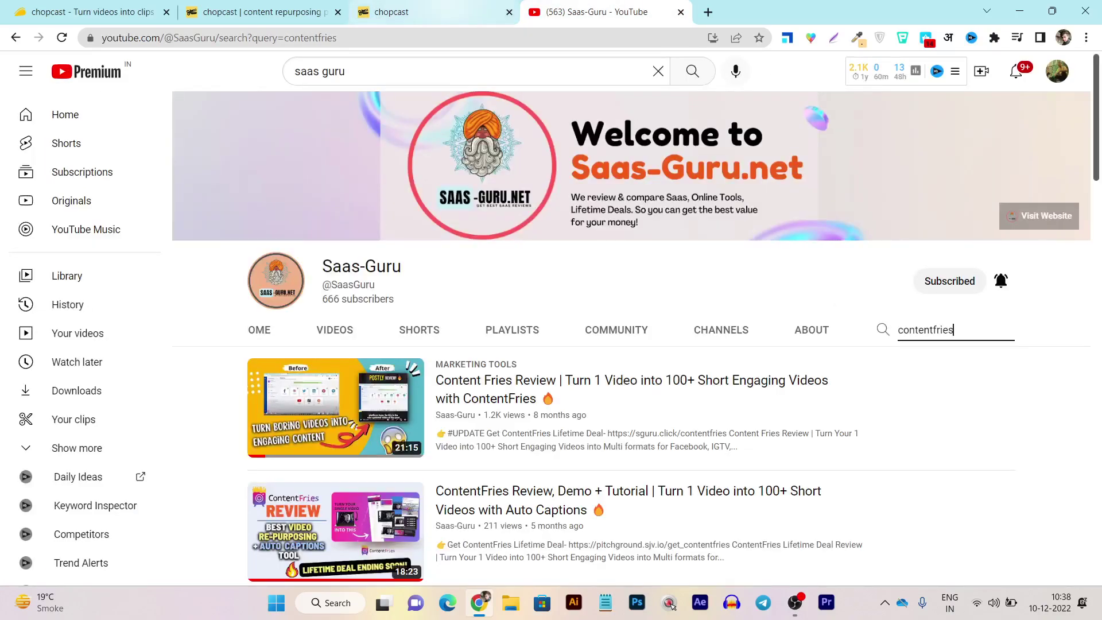
key(ctrl+shift+Tab)
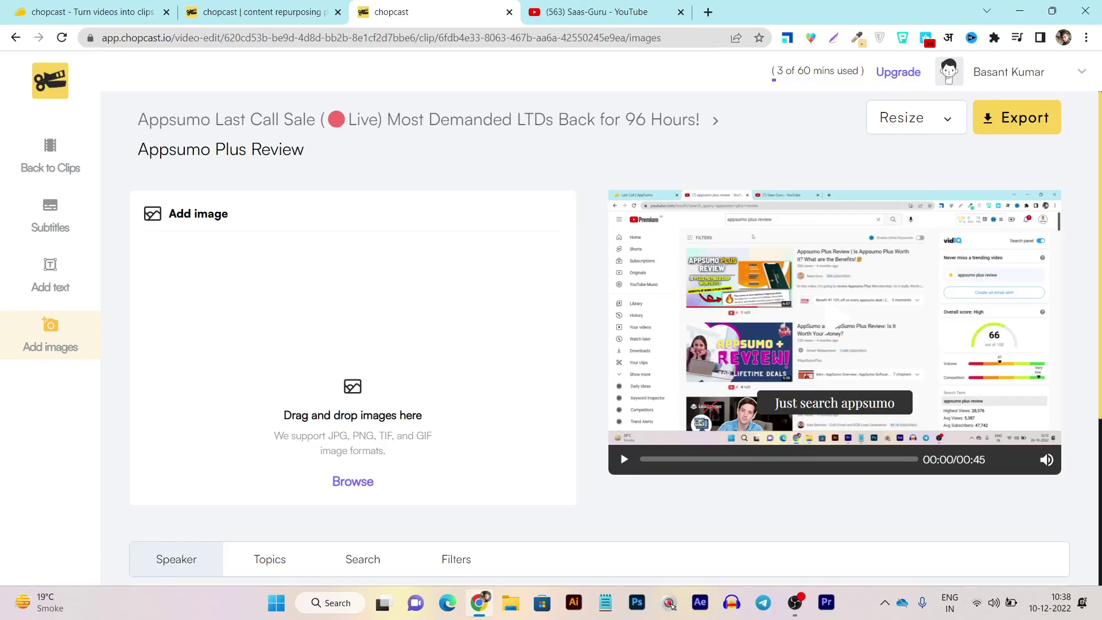
key(ctrl+Tab)
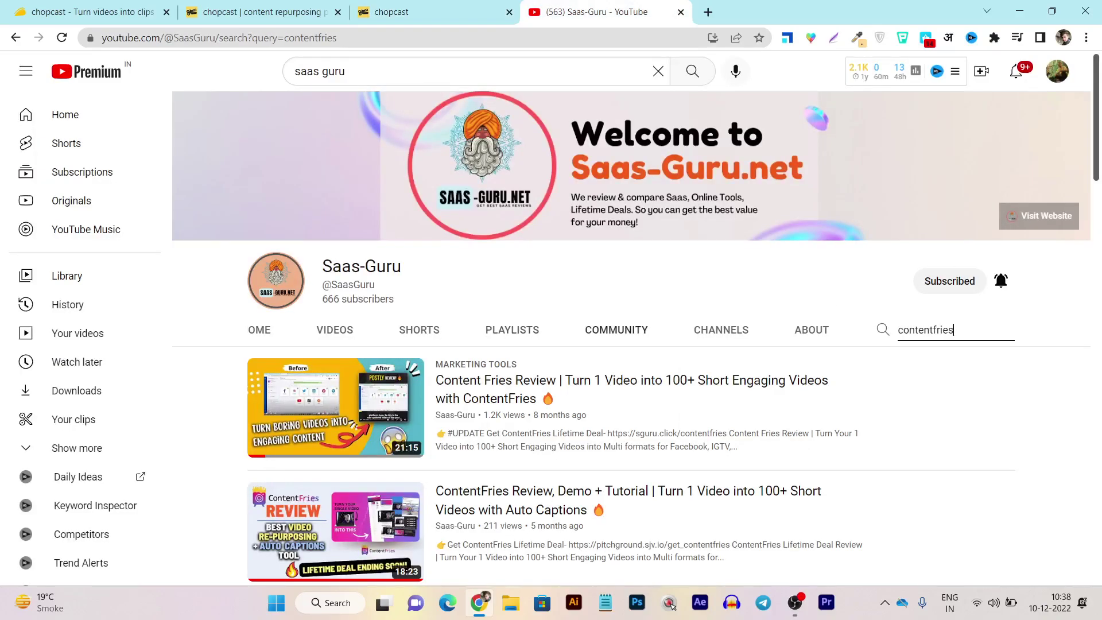
mouse_move(336, 408)
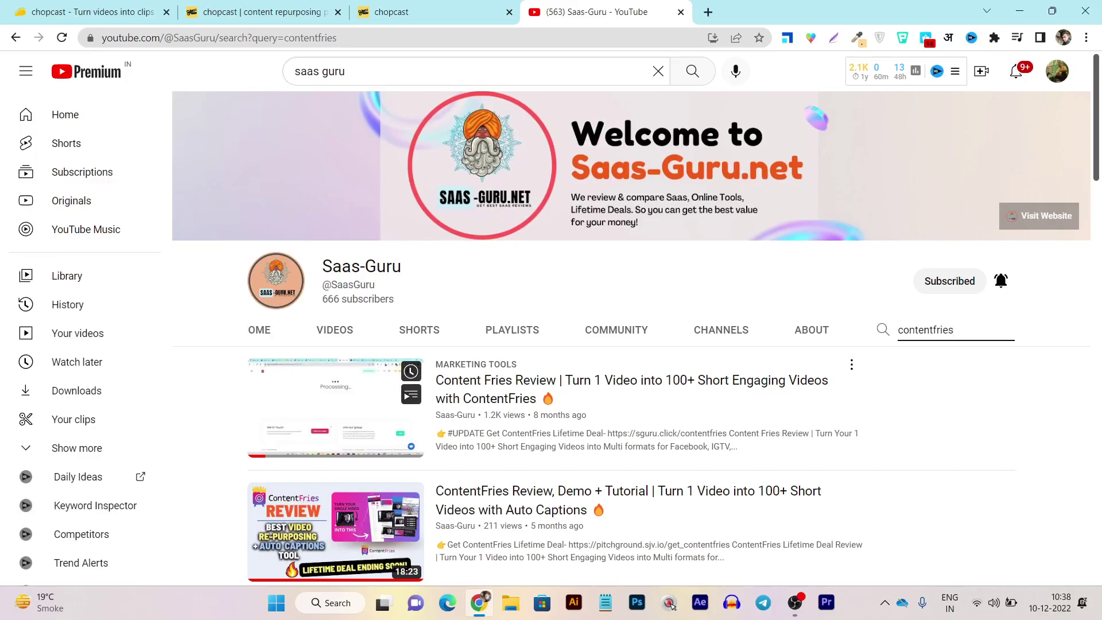
click(434, 12)
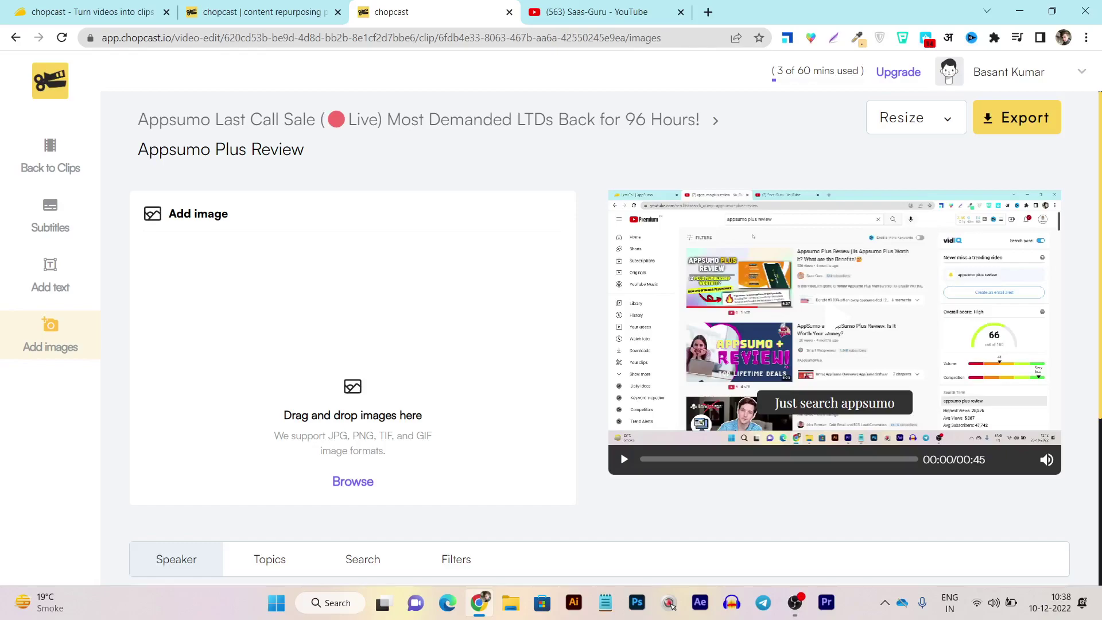
key(ctrl+Tab)
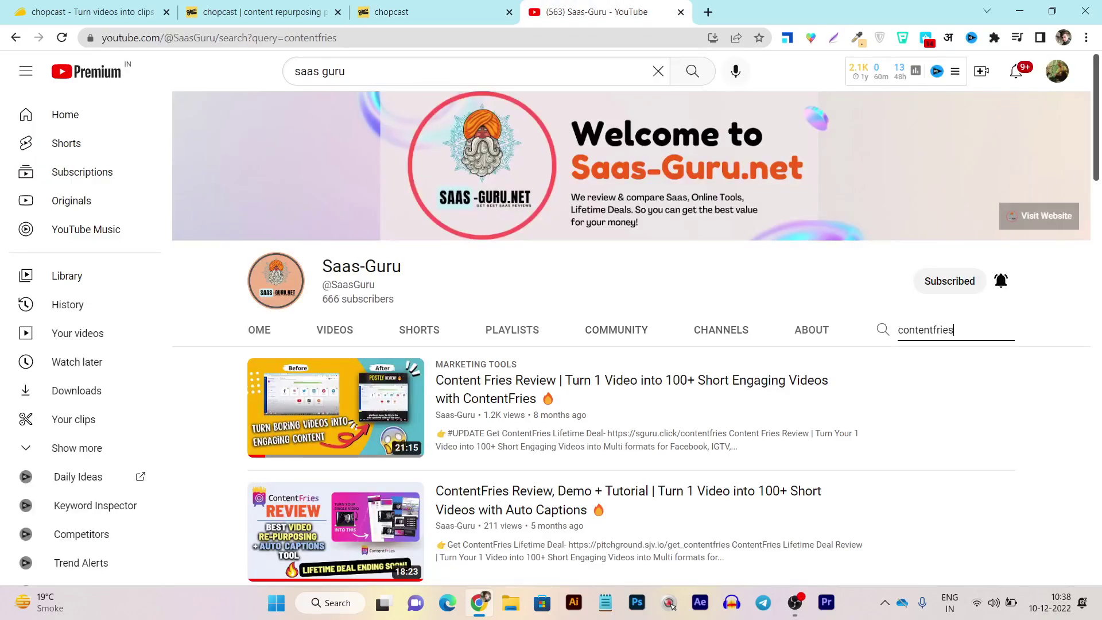
key(ctrl+shift+Tab)
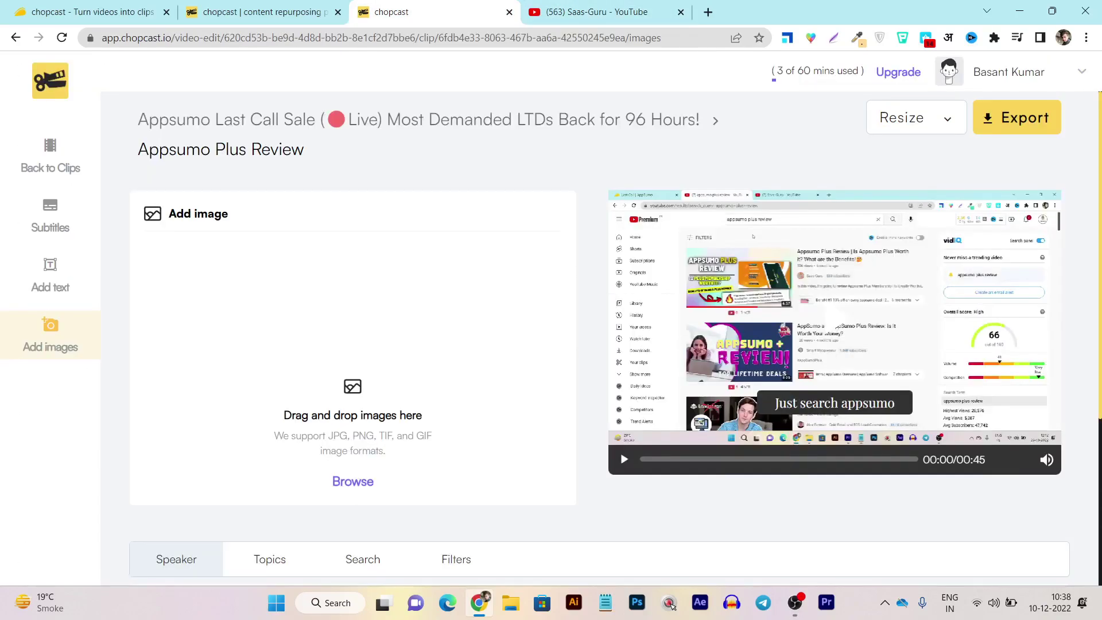
Look through the list of ContentFries review and comparison videos on the Saas-Guru YouTube channel
key(ctrl+Tab)
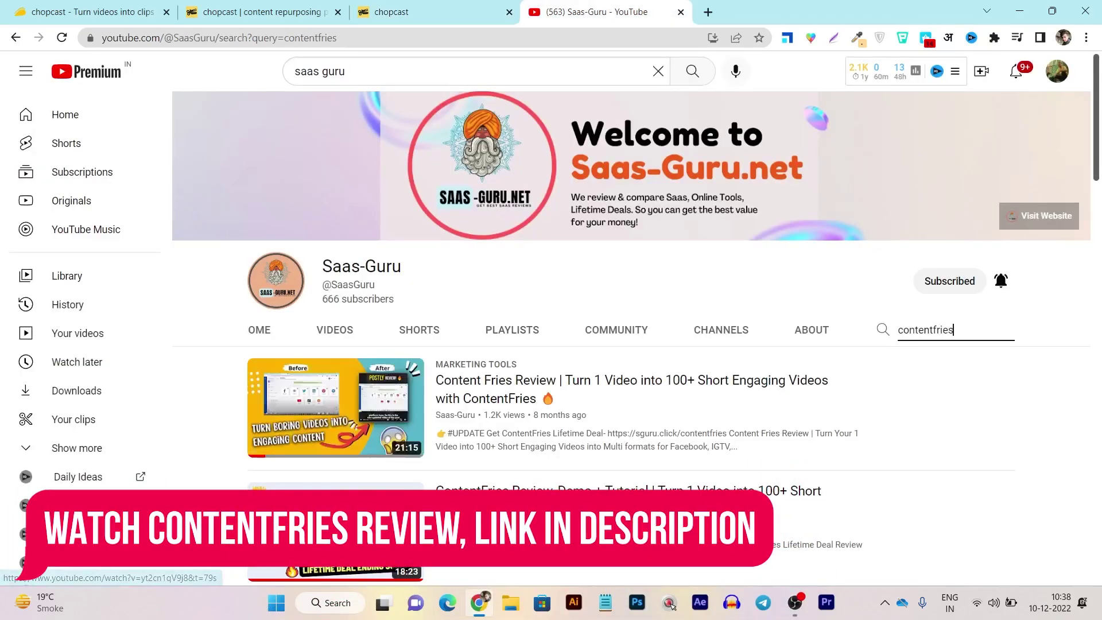
scroll(574, 402, down, 5)
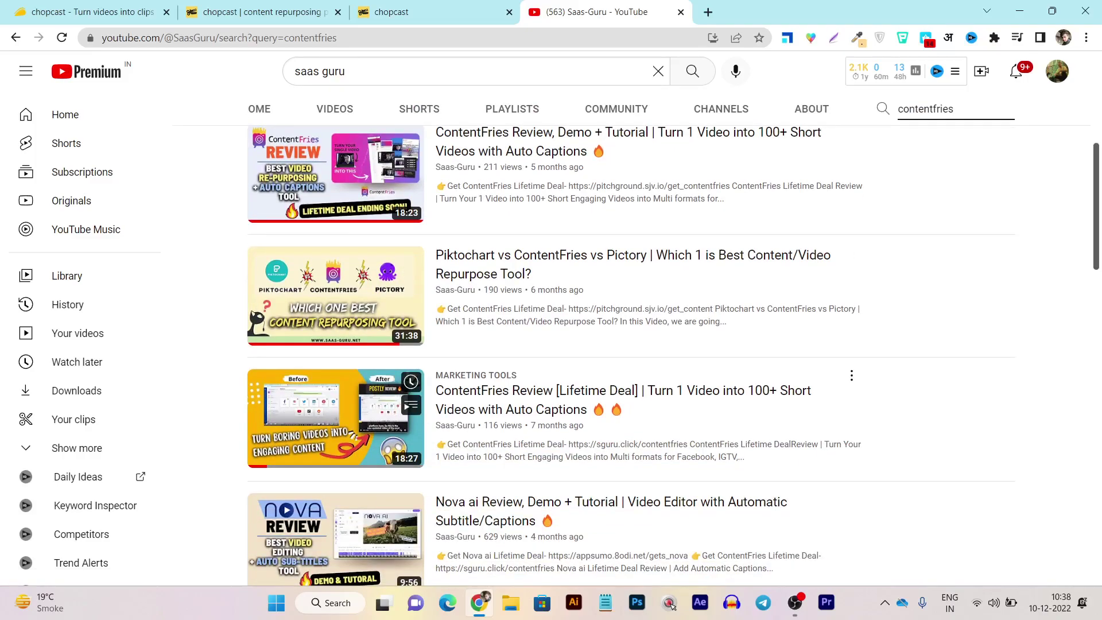
scroll(574, 401, up, 4)
scroll(574, 344, up, 1)
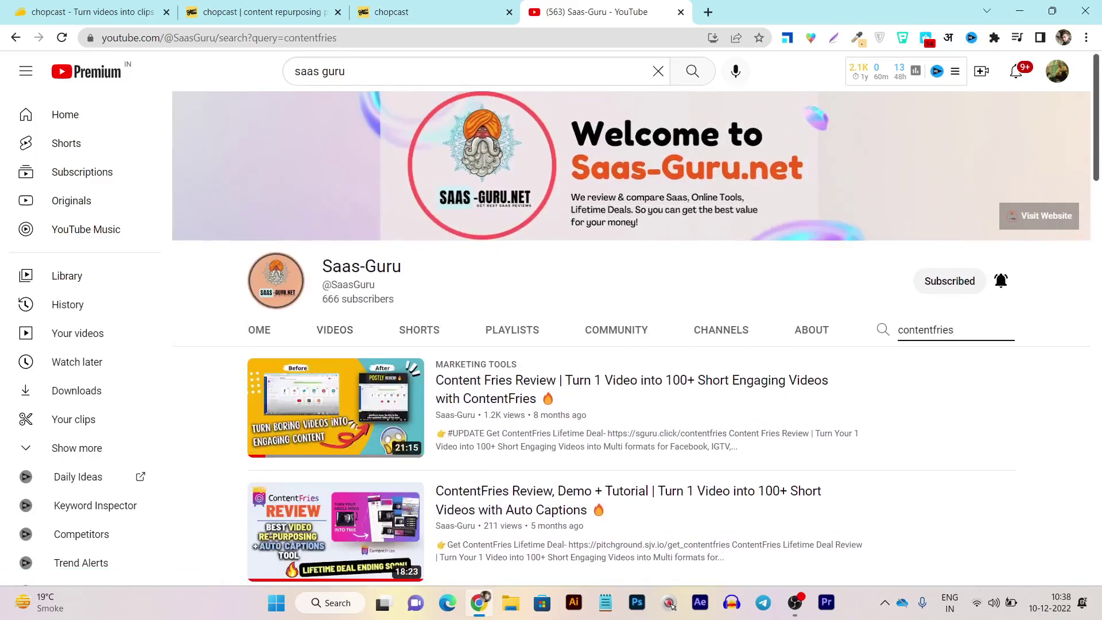
scroll(631, 355, down, 10)
scroll(631, 356, up, 6)
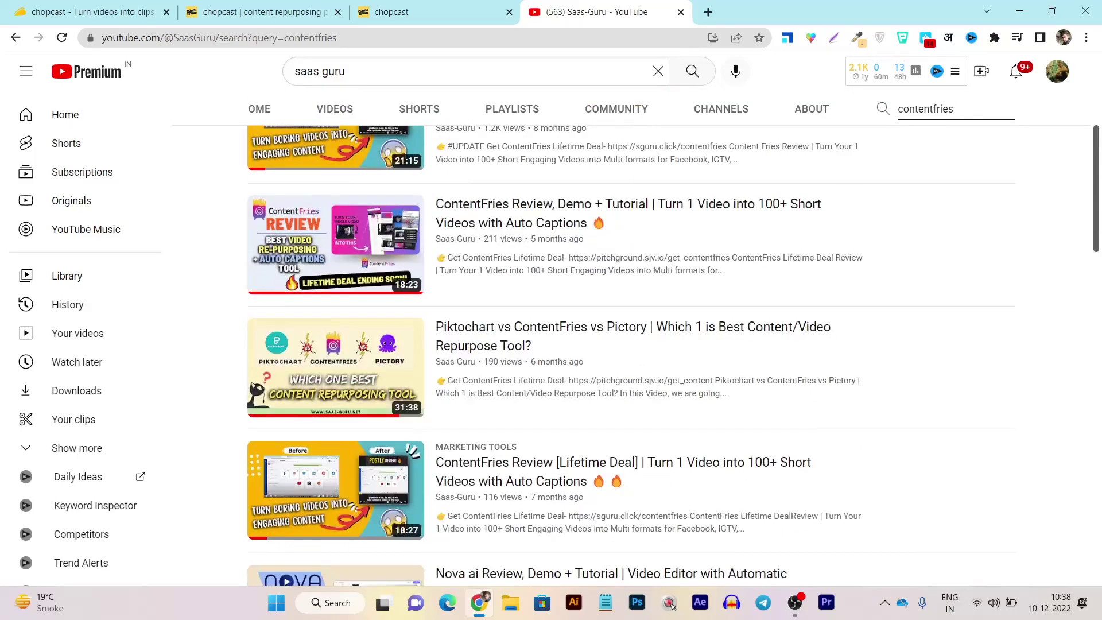
Back in chopcast, resize the Appsumo Plus Review clip to 9:16 with Crop and briefly play the preview
click(402, 12)
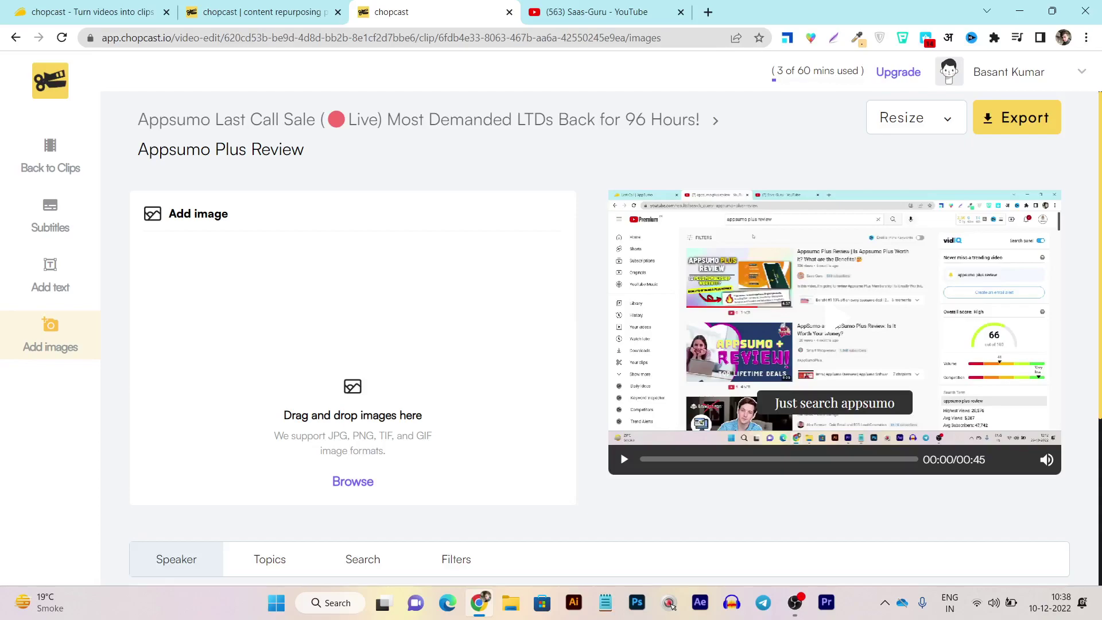
click(916, 118)
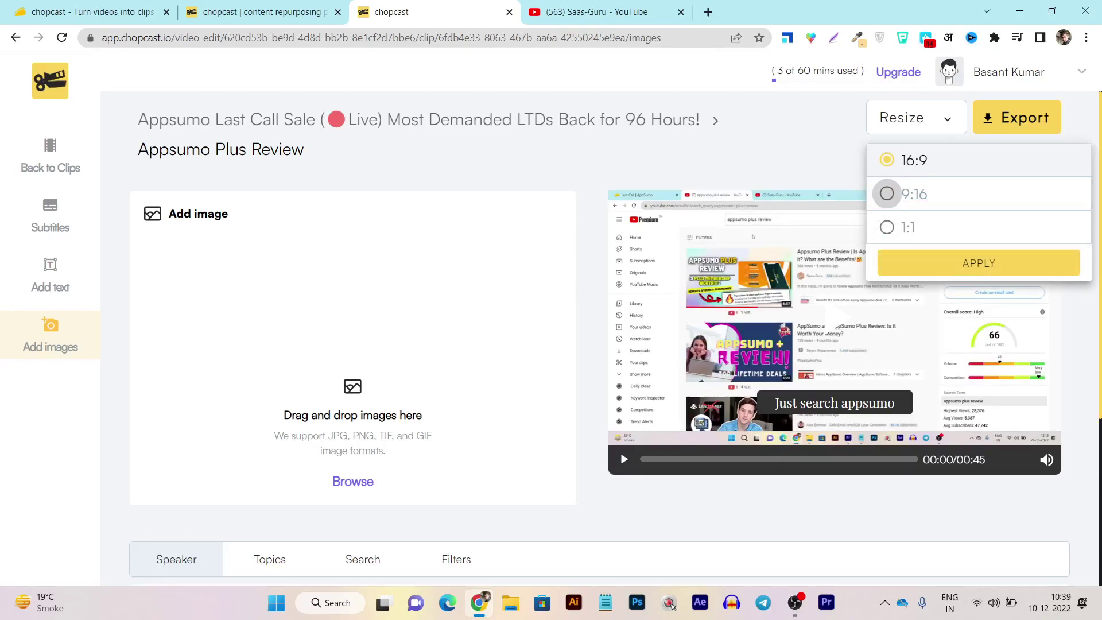
click(887, 193)
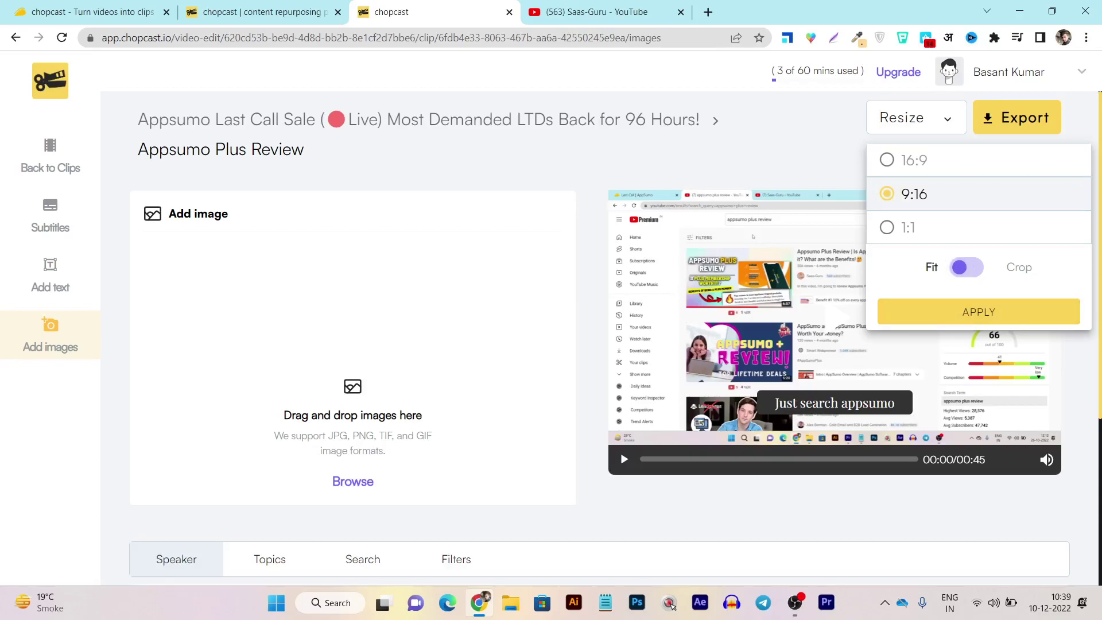
click(966, 268)
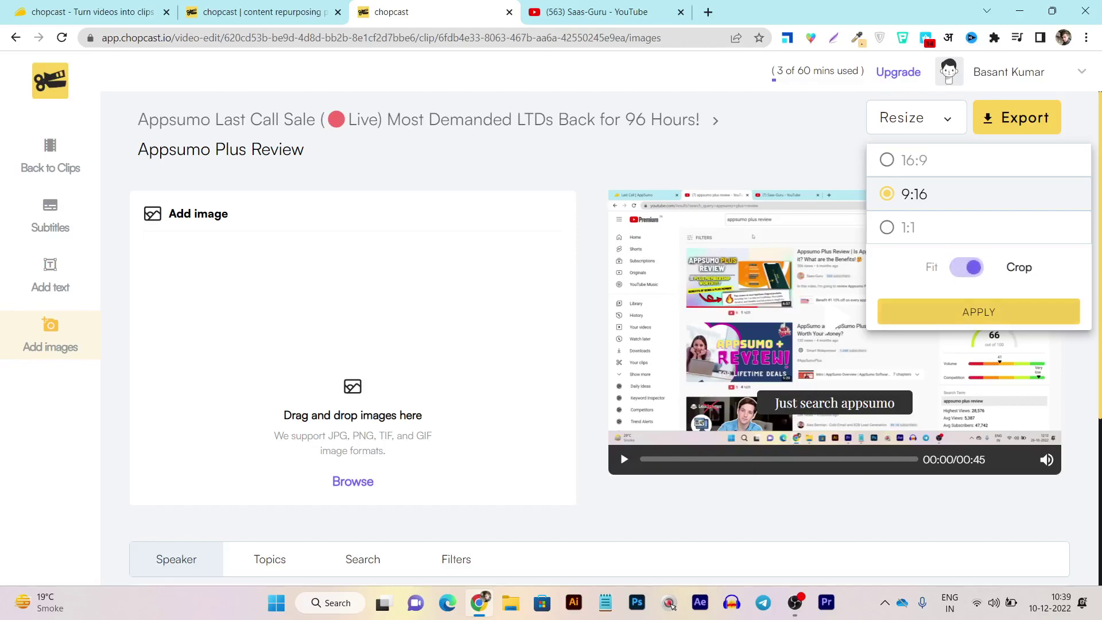
click(978, 312)
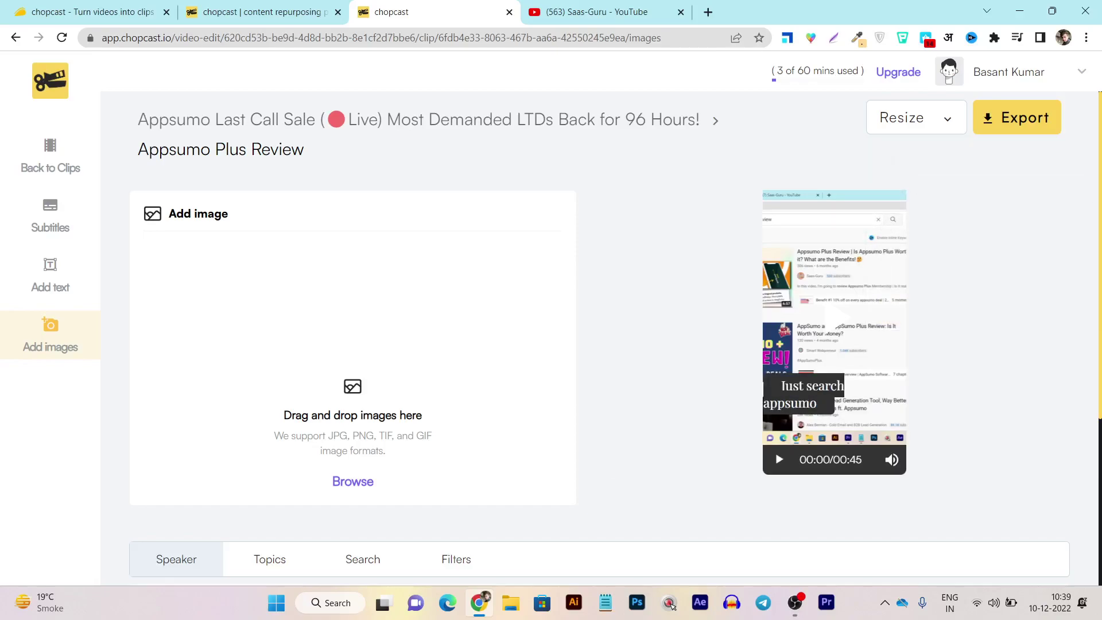
click(837, 318)
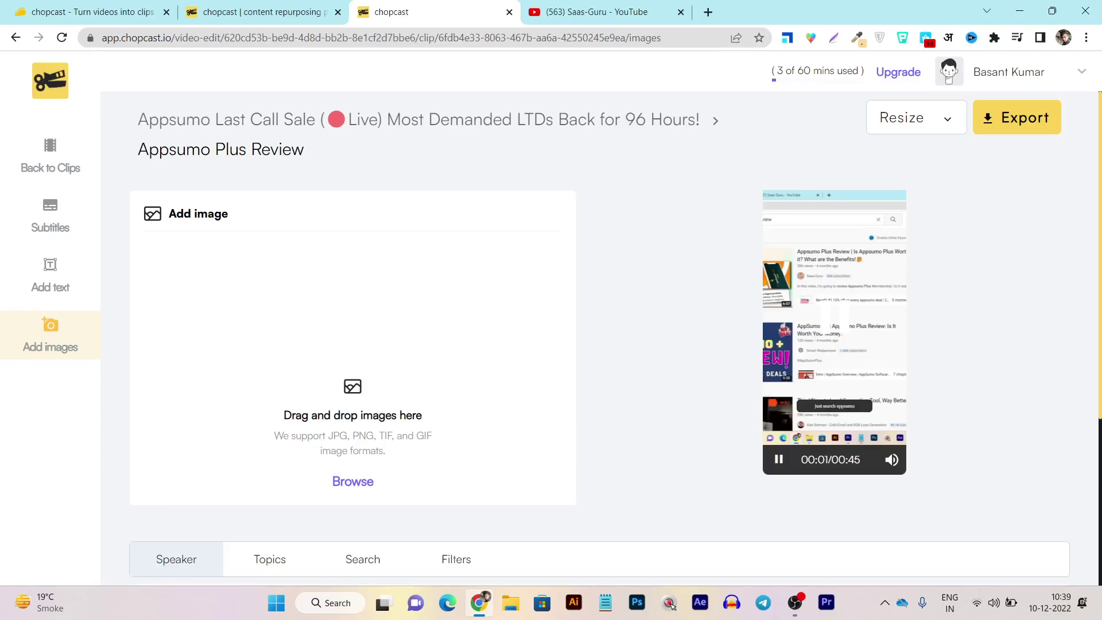
key(space)
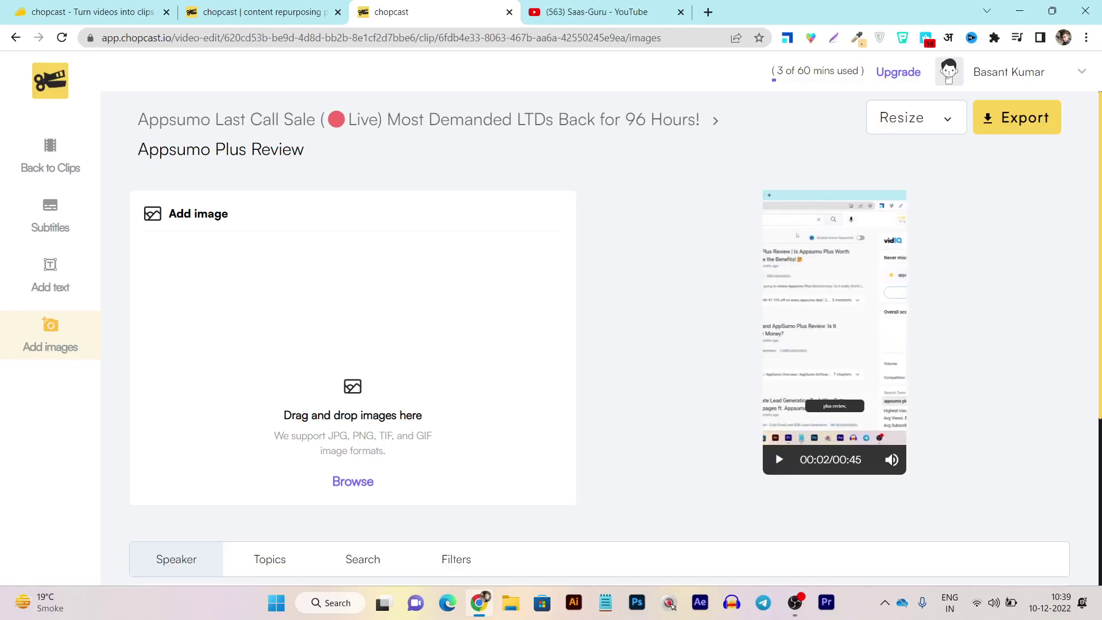
Change the clip's 9:16 resize mode to Fit and apply it
click(916, 118)
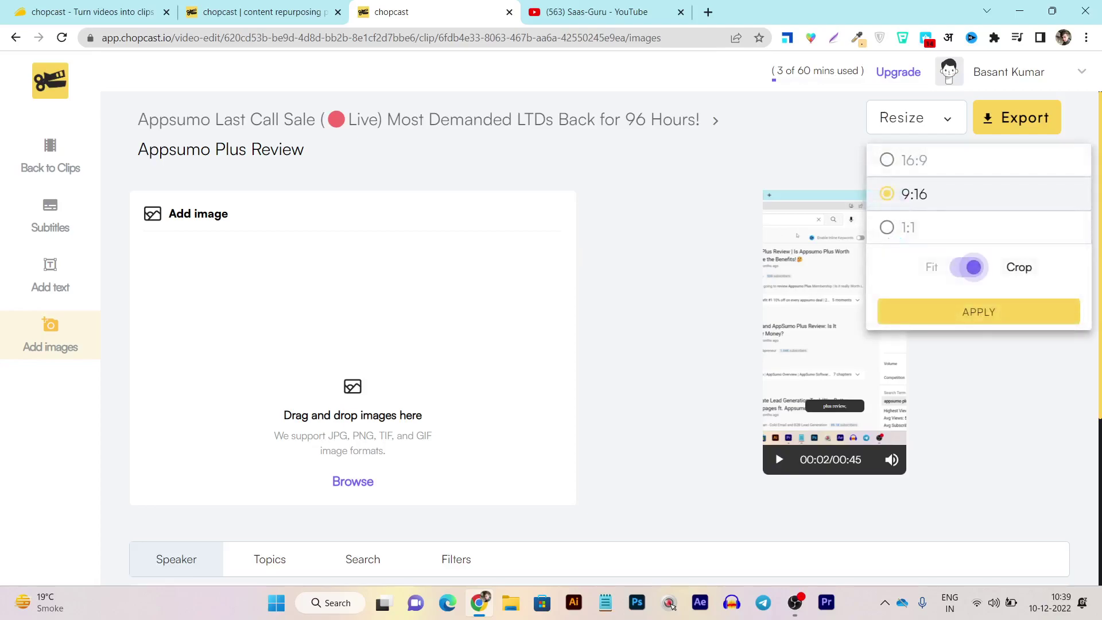
click(971, 267)
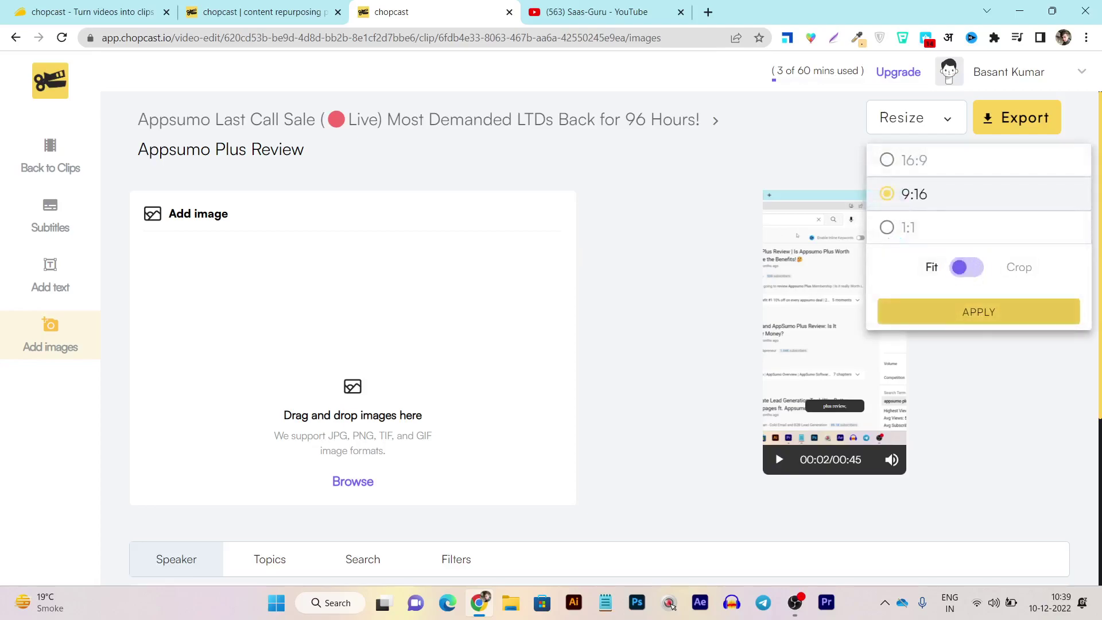
click(978, 312)
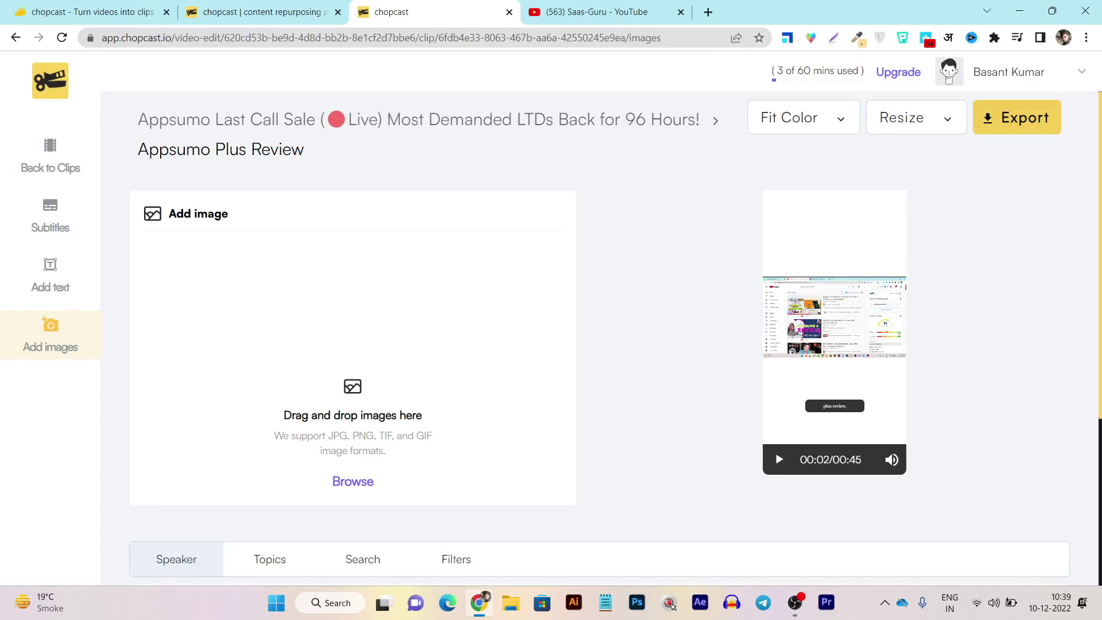
View the clip's available export formats and close the list without downloading anything
click(1017, 117)
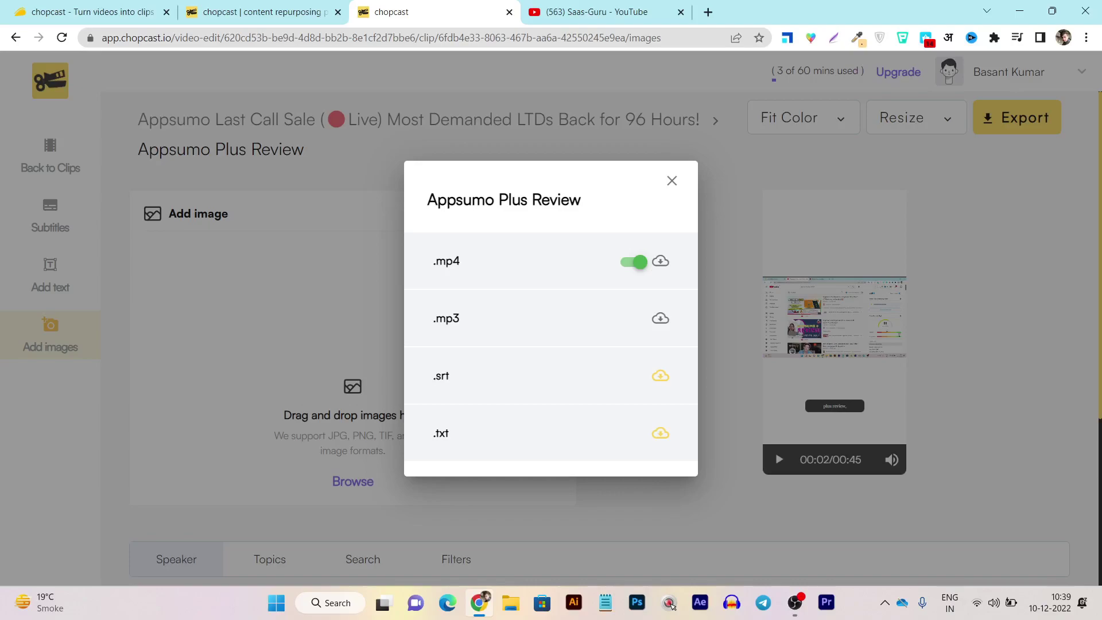
click(671, 181)
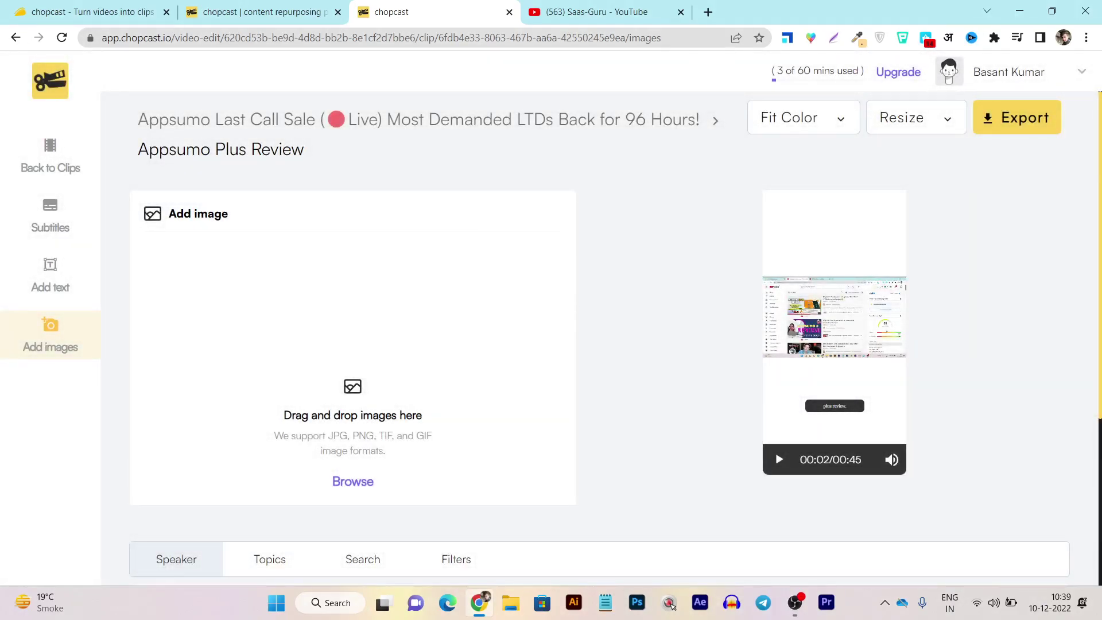
Switch to the chopcast deal page on AppSumo and look through its summary, at-a-glance details and pricing
click(92, 12)
scroll(550, 344, up, 6)
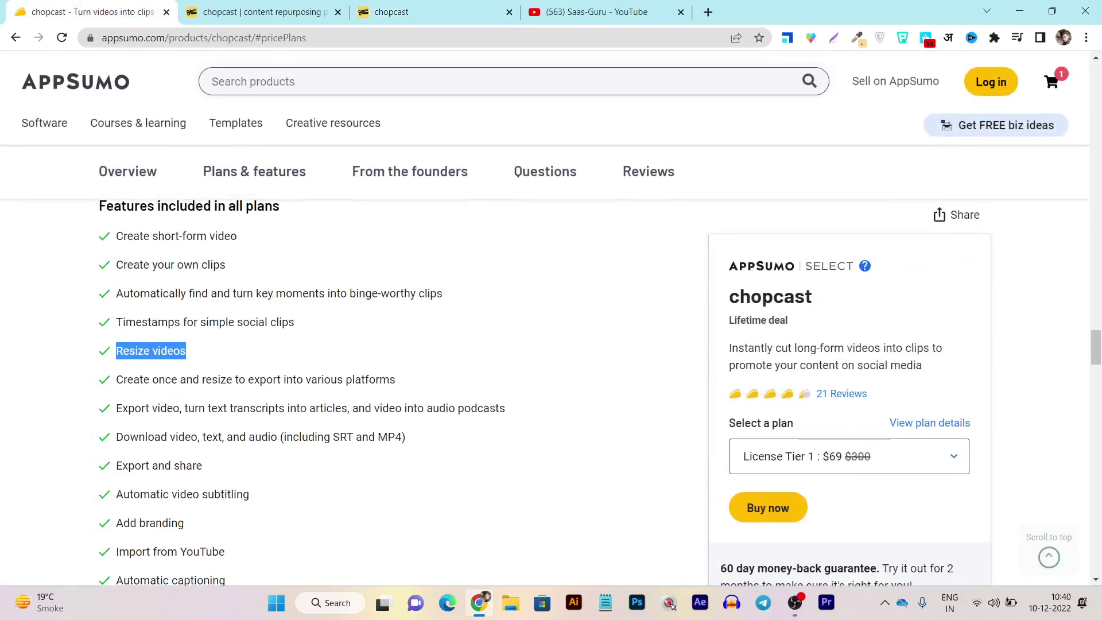
scroll(551, 345, up, 10)
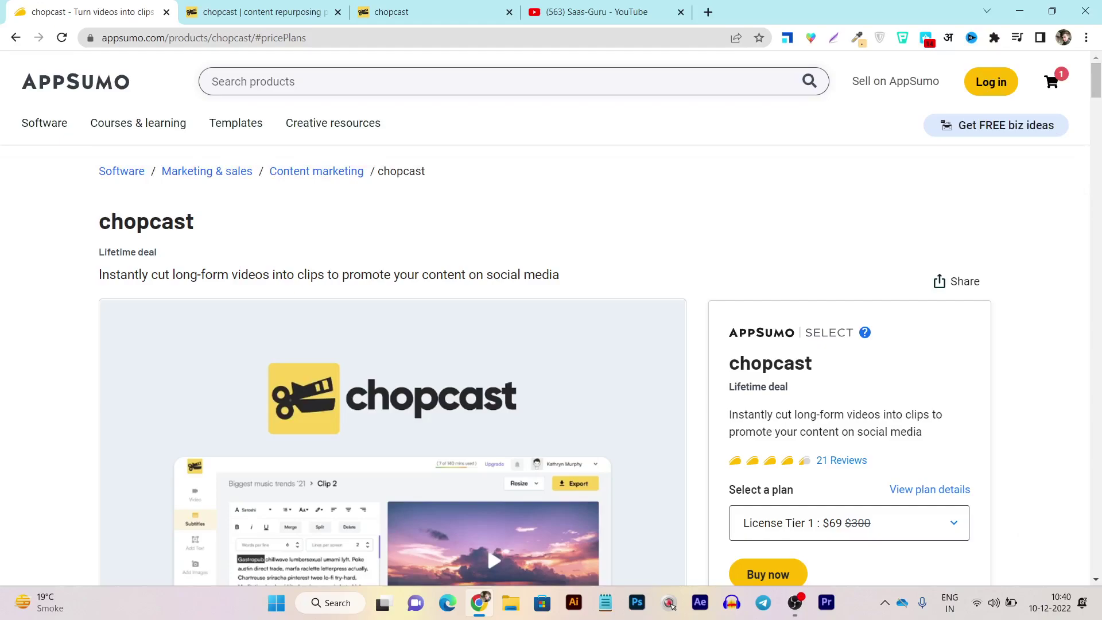
scroll(487, 344, down, 10)
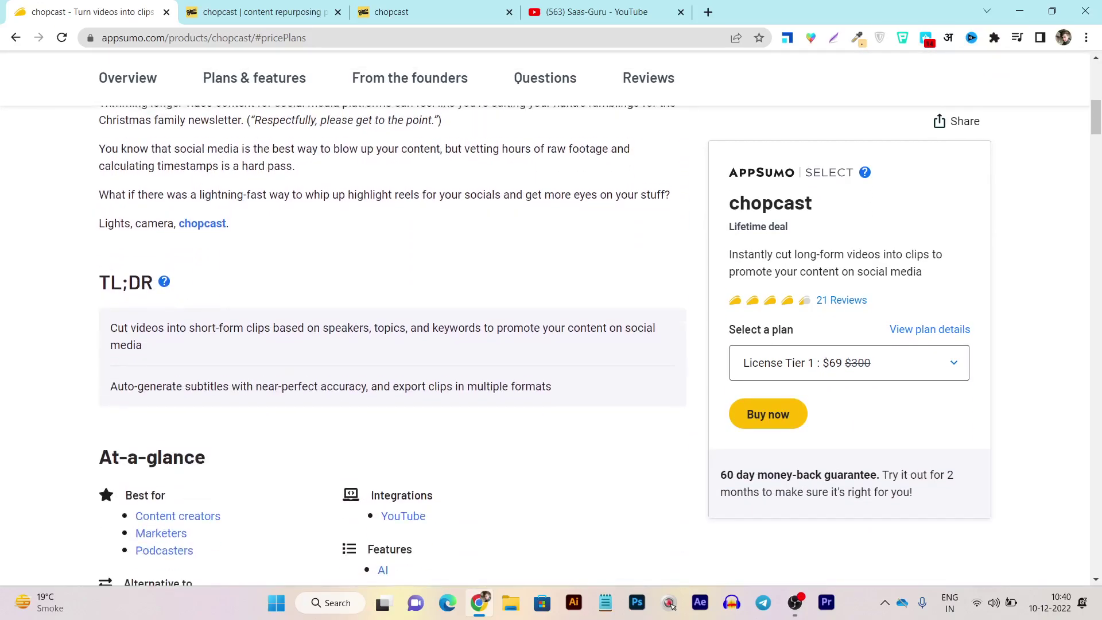
scroll(393, 344, down, 6)
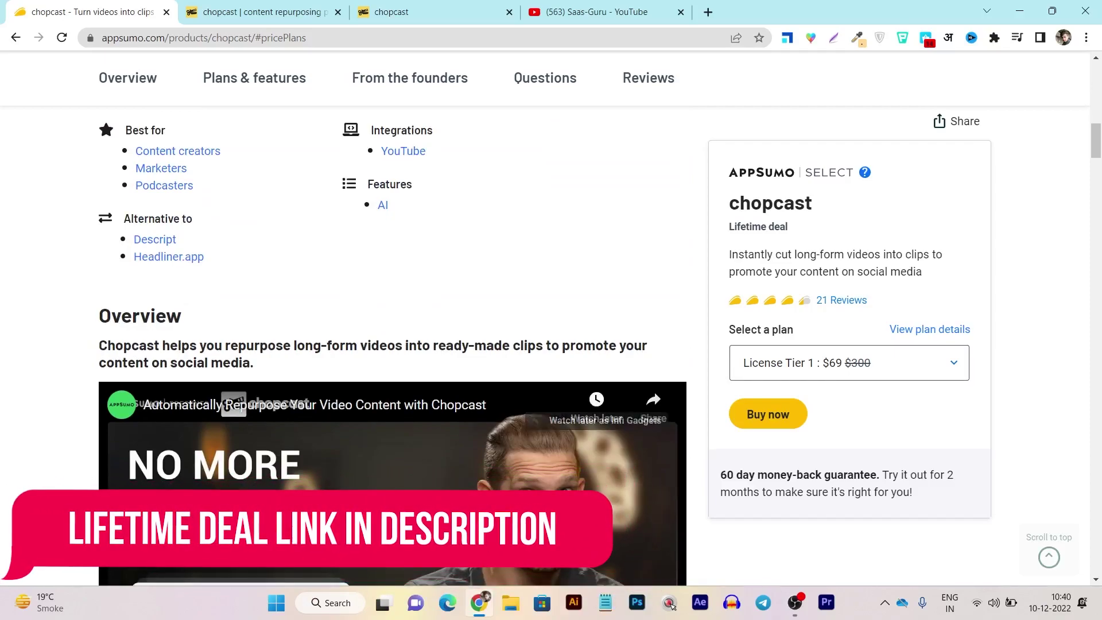
scroll(392, 344, up, 10)
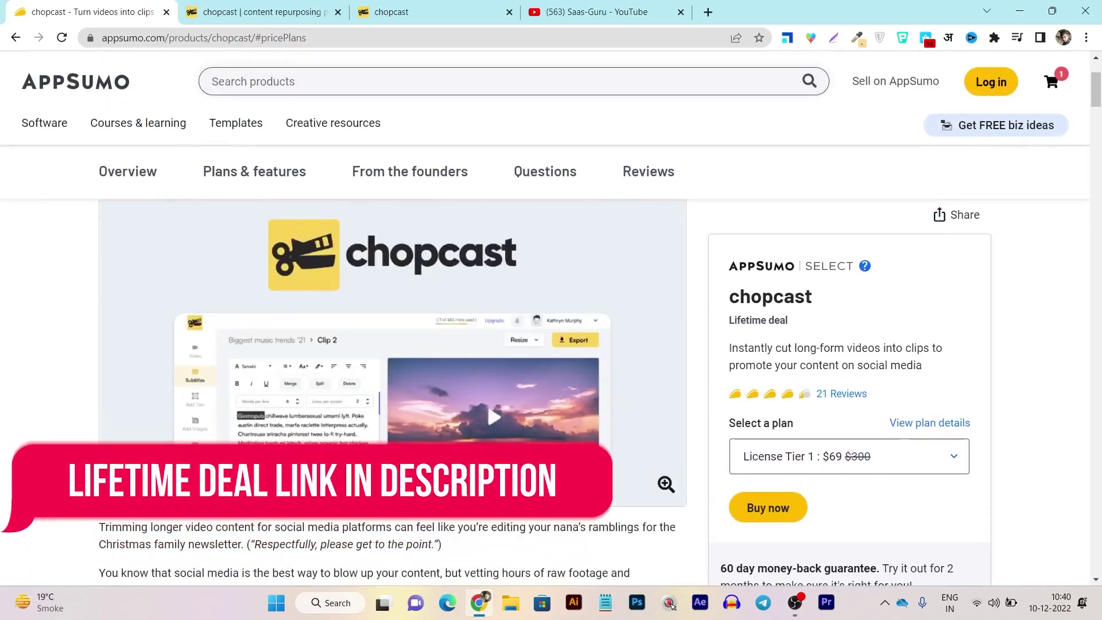
scroll(392, 344, up, 3)
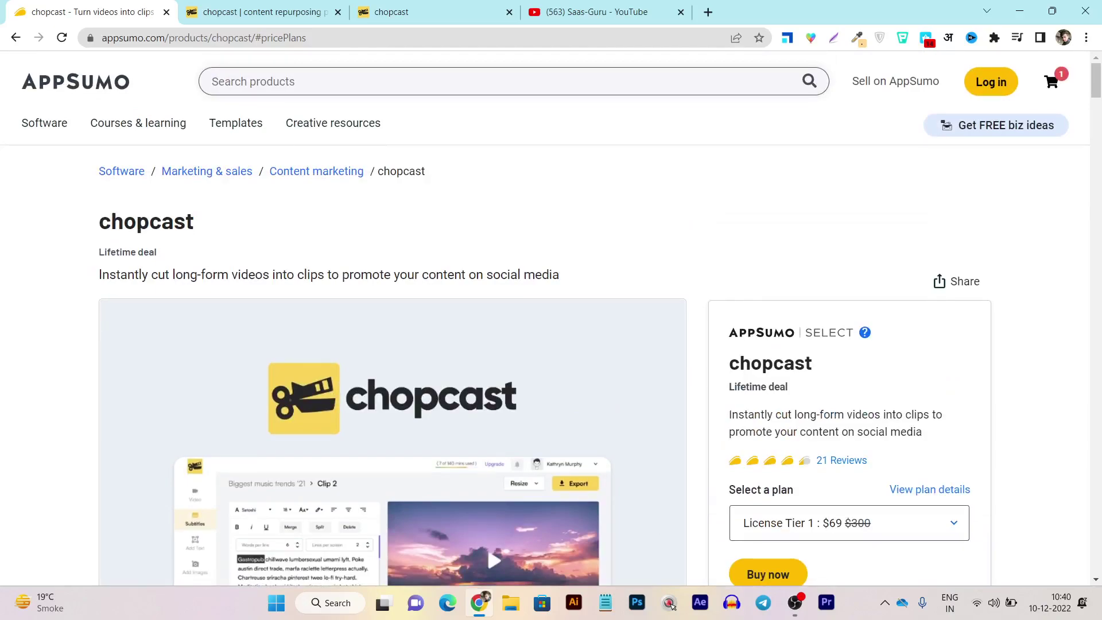
Return to the Saas-Guru YouTube channel and open its list of videos
key(ctrl+Tab)
key(ctrl+Tab)
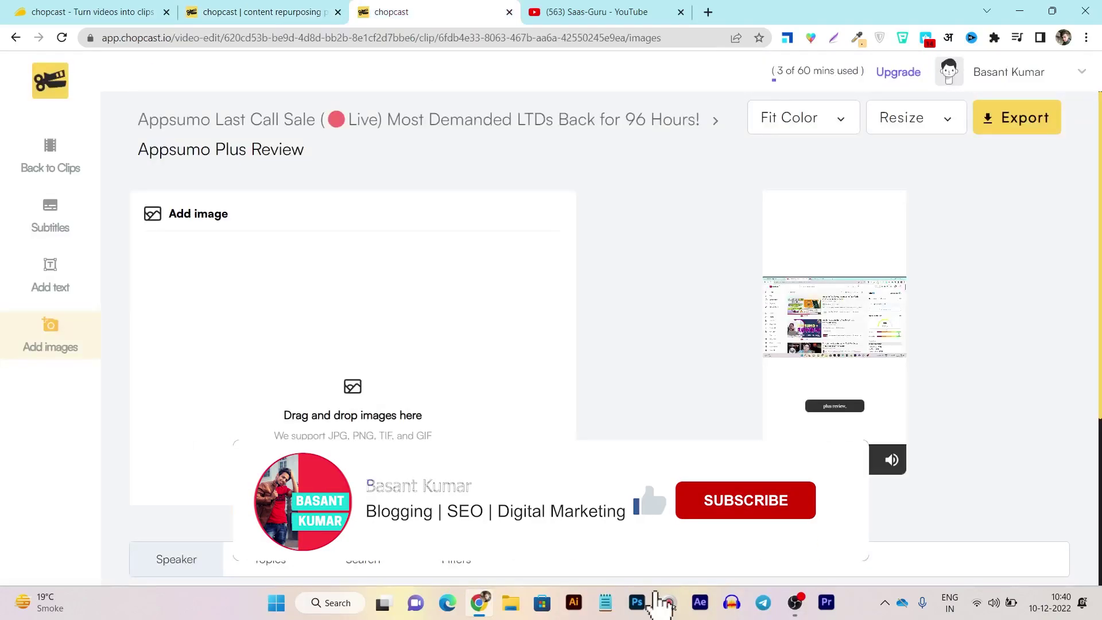
key(ctrl+Tab)
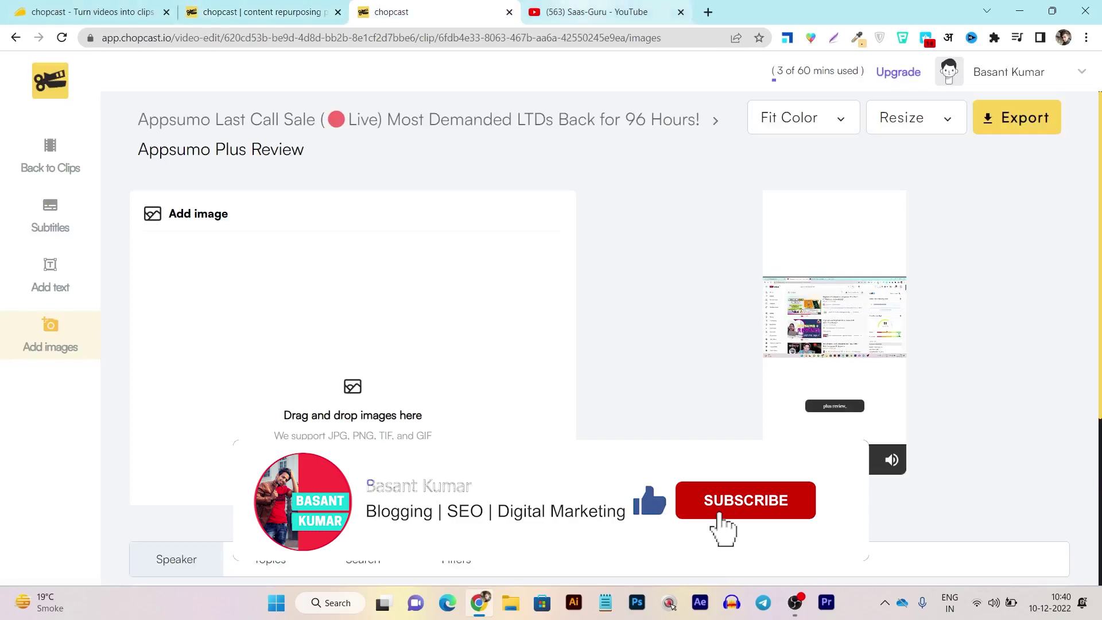
scroll(393, 465, up, 3)
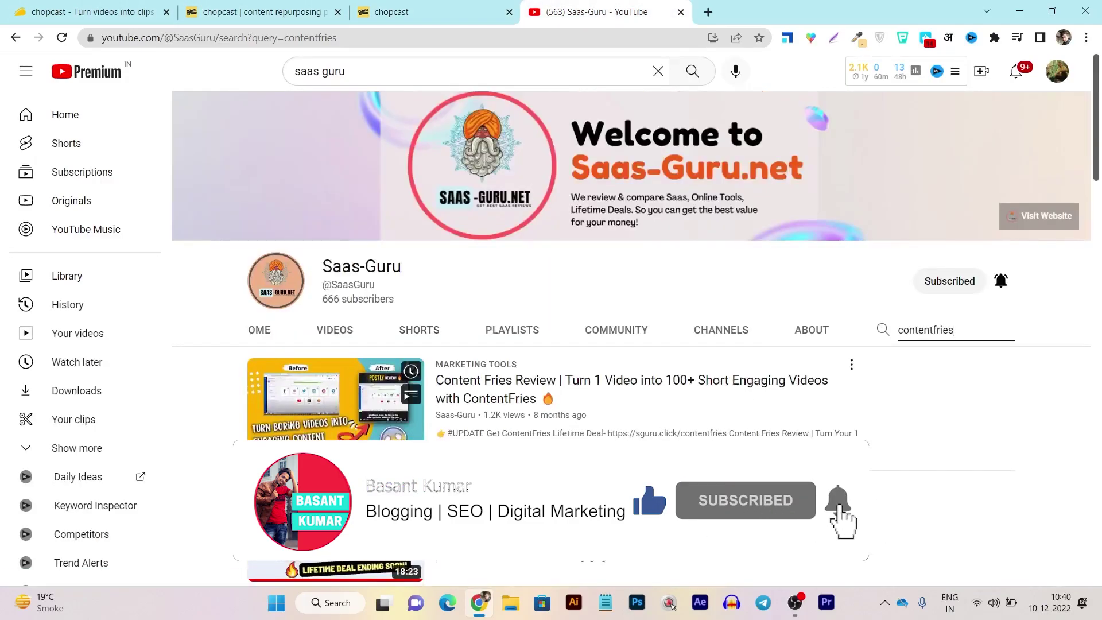
click(336, 330)
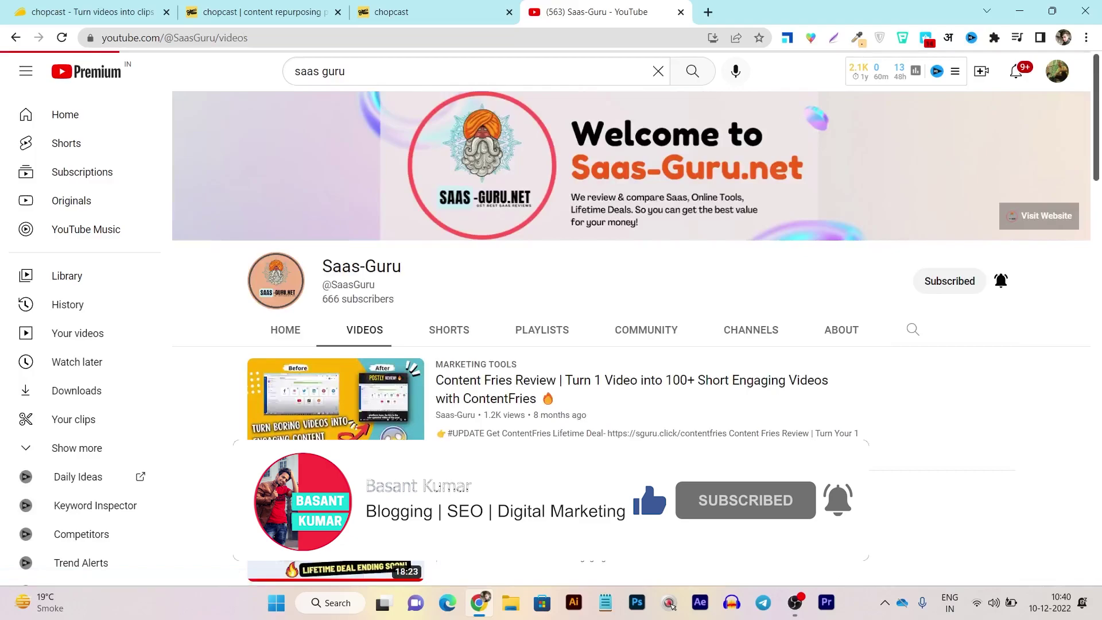